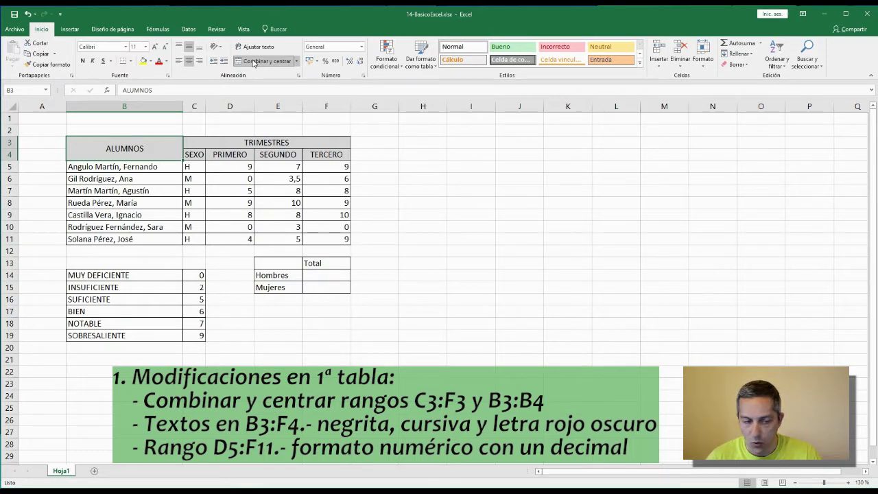
- Format the header text in B3:F4 as bold and italic with a dark red font colour
click(130, 143)
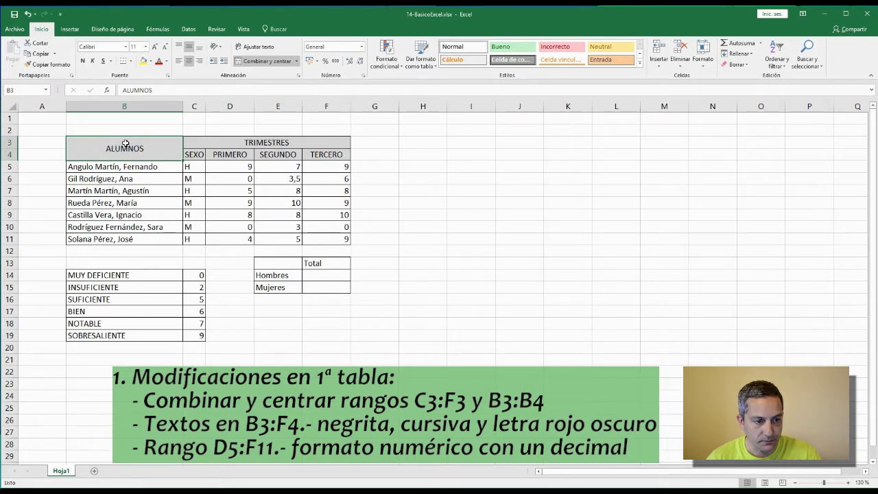
drag(125, 143, 319, 143)
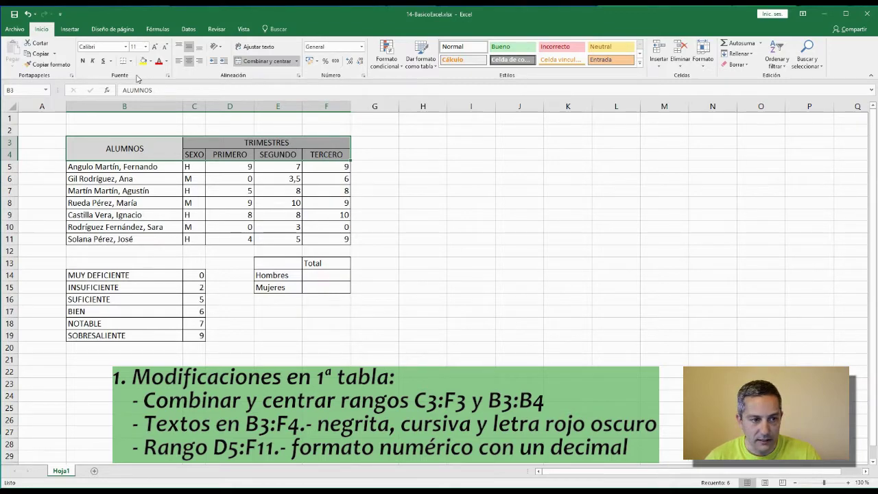
click(82, 61)
click(94, 61)
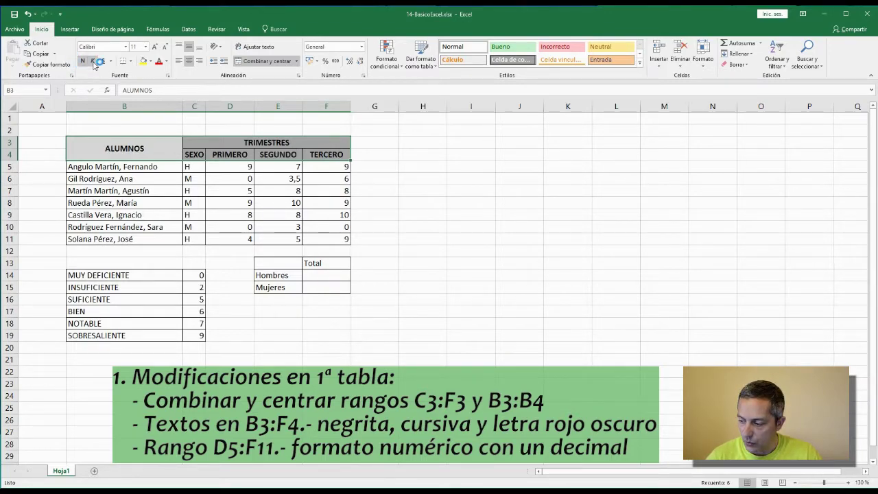
click(165, 62)
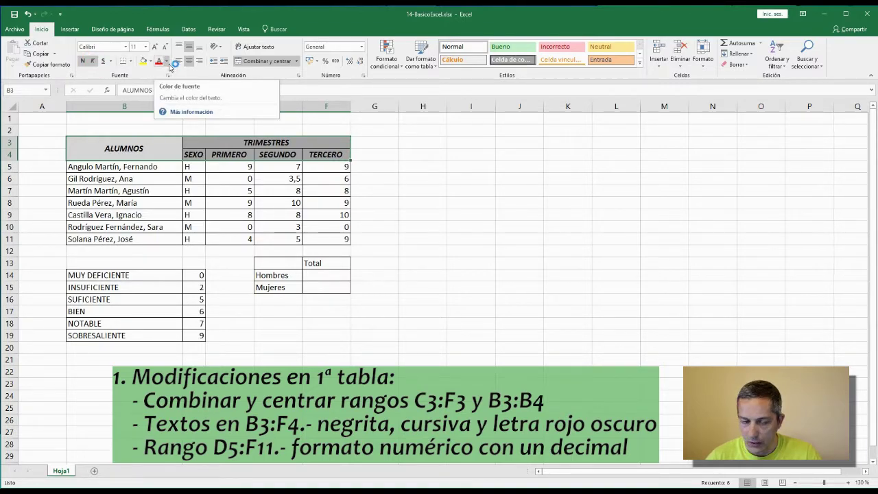
click(167, 63)
click(166, 62)
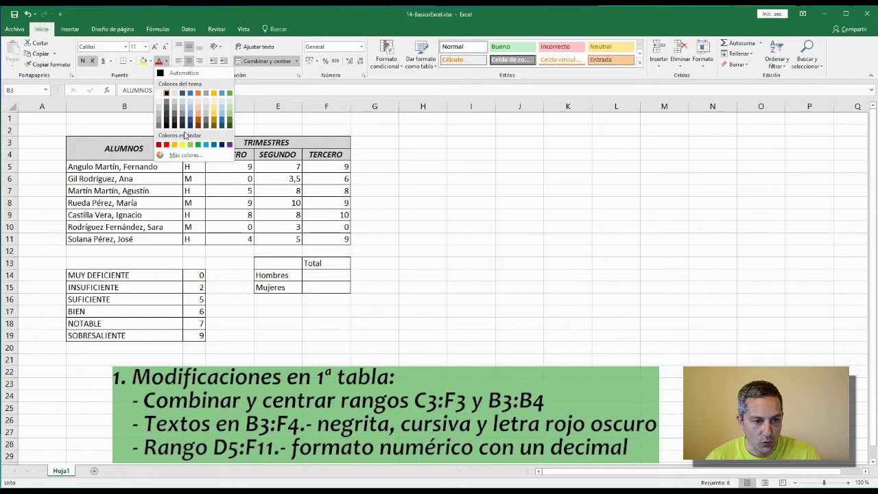
click(160, 145)
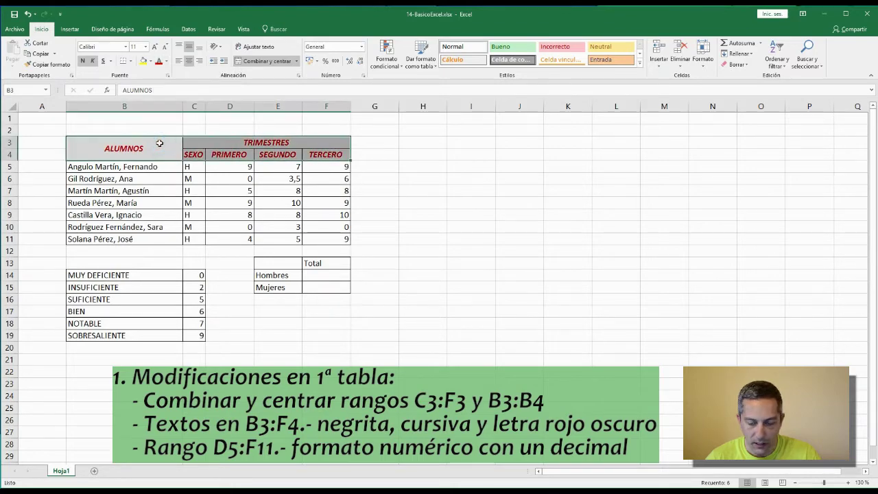
- Format the grades in D5:F11 with the Número category and one decimal place
click(221, 167)
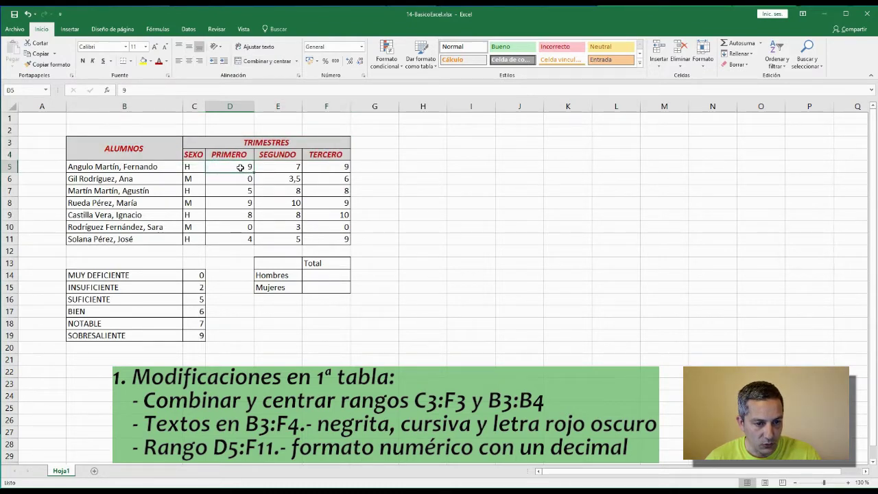
drag(242, 168, 319, 239)
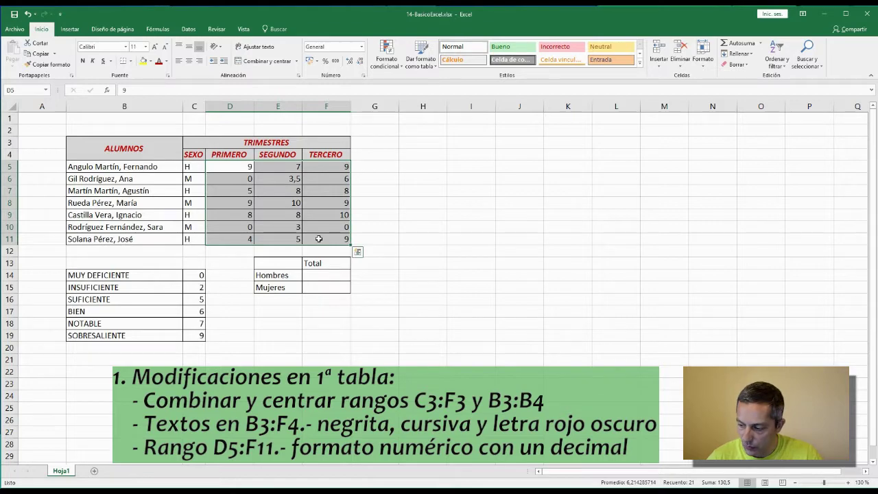
right_click(294, 213)
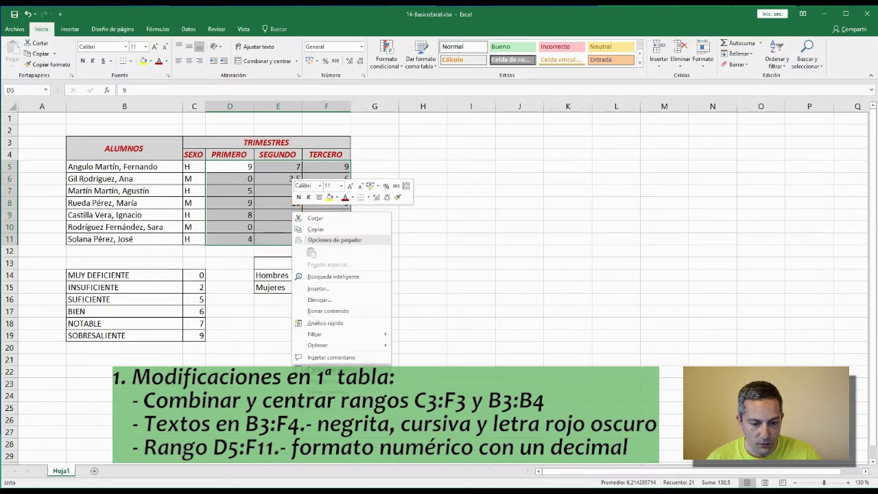
click(330, 368)
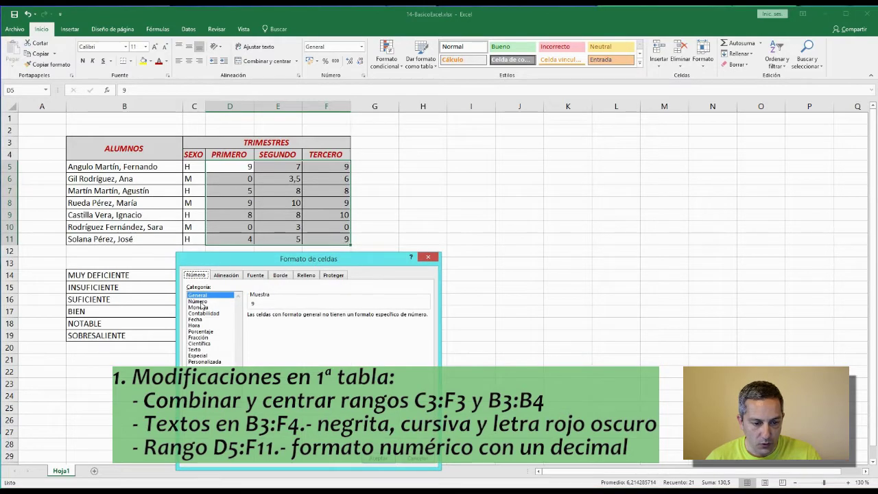
click(199, 301)
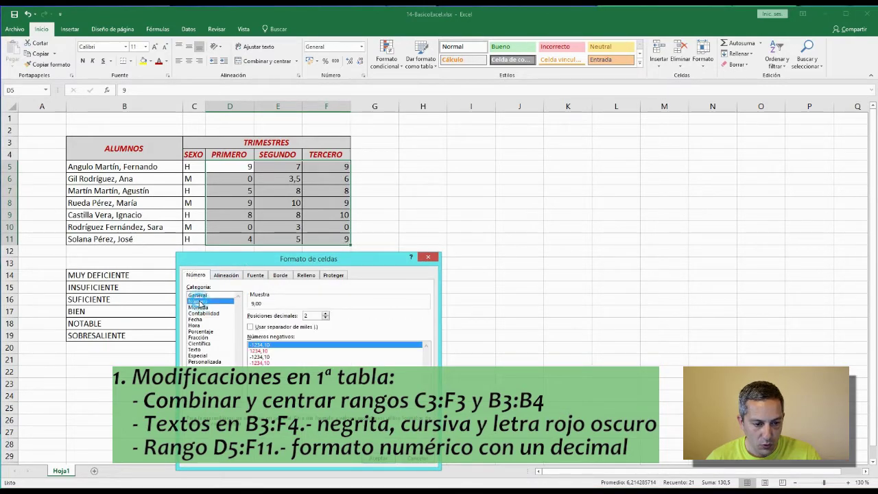
click(326, 318)
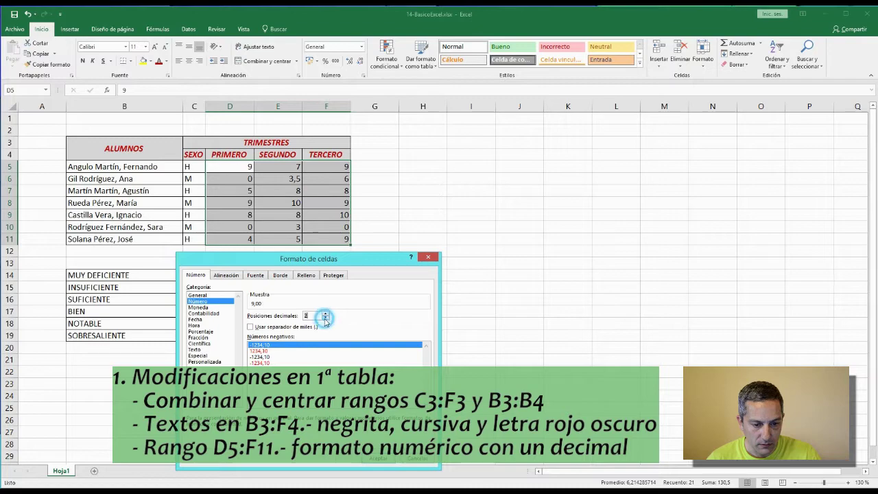
click(379, 458)
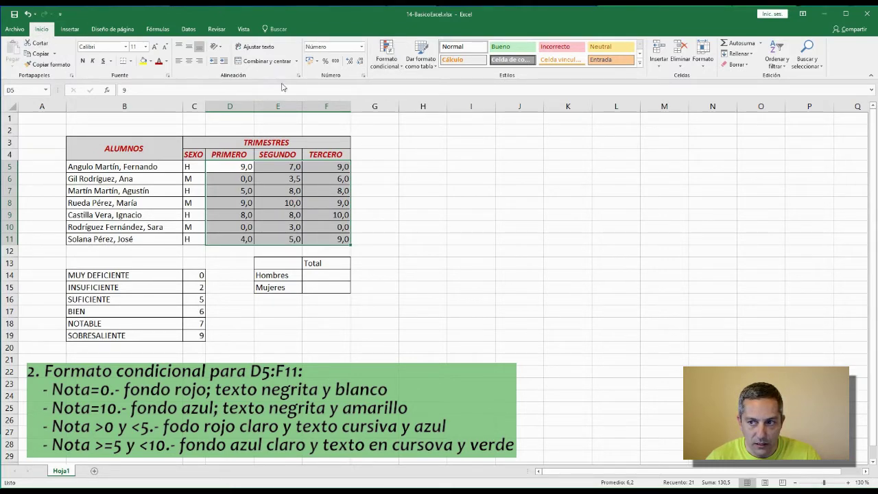
- Start a new conditional formatting rule for D5:F11 that applies only to cells whose value is equal to (igual a) 0
click(394, 65)
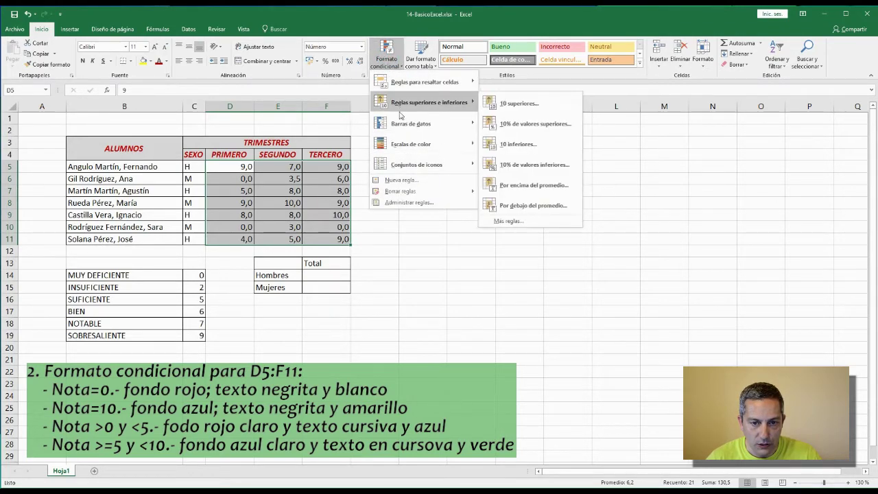
click(404, 203)
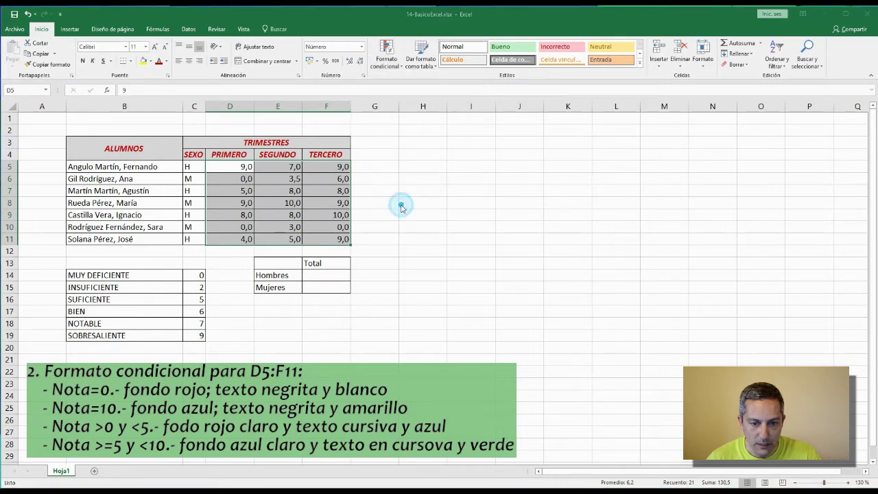
drag(402, 172, 145, 266)
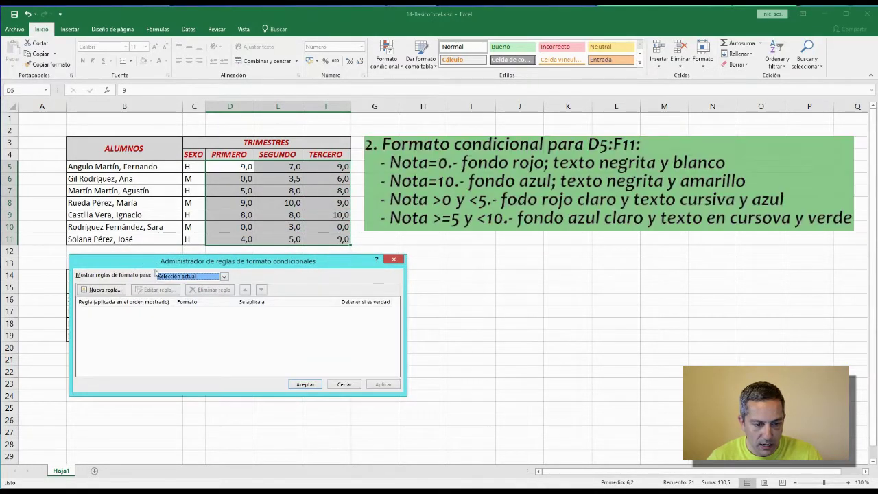
click(118, 292)
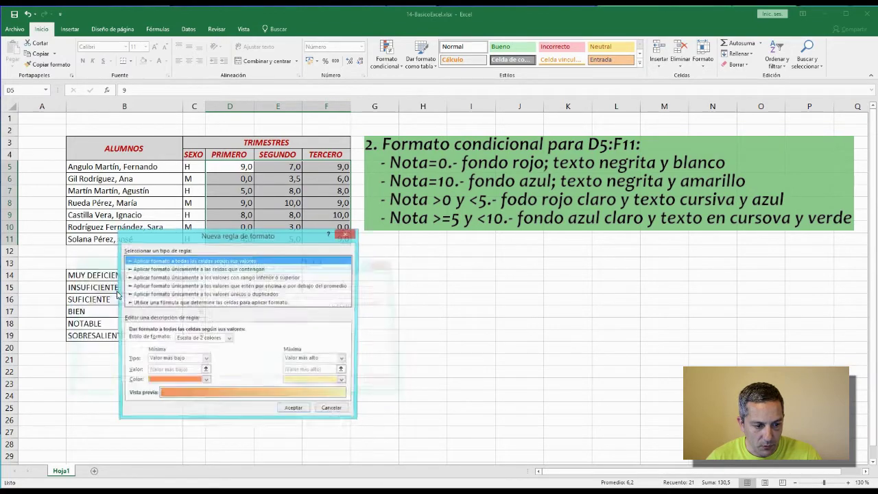
click(189, 278)
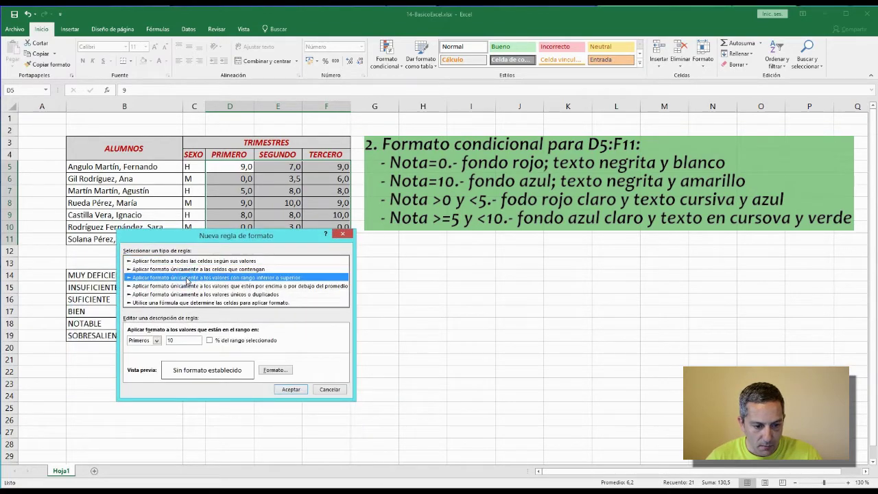
click(191, 269)
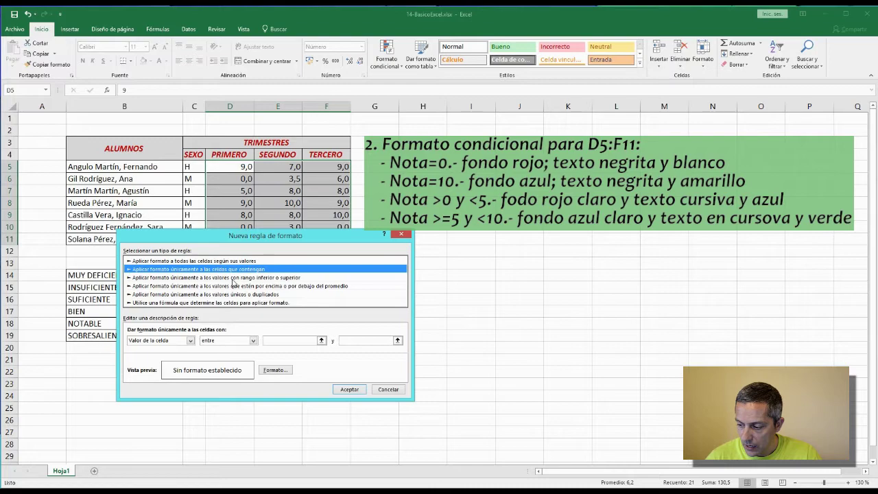
click(254, 341)
click(229, 364)
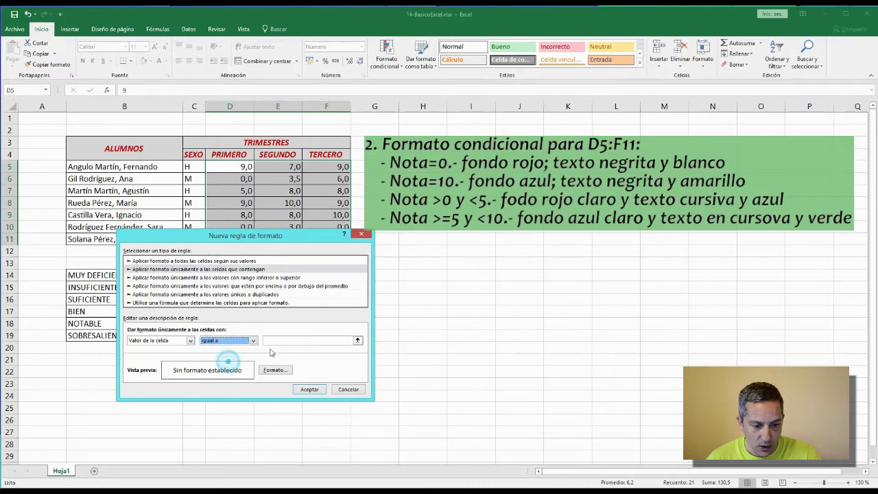
click(296, 342)
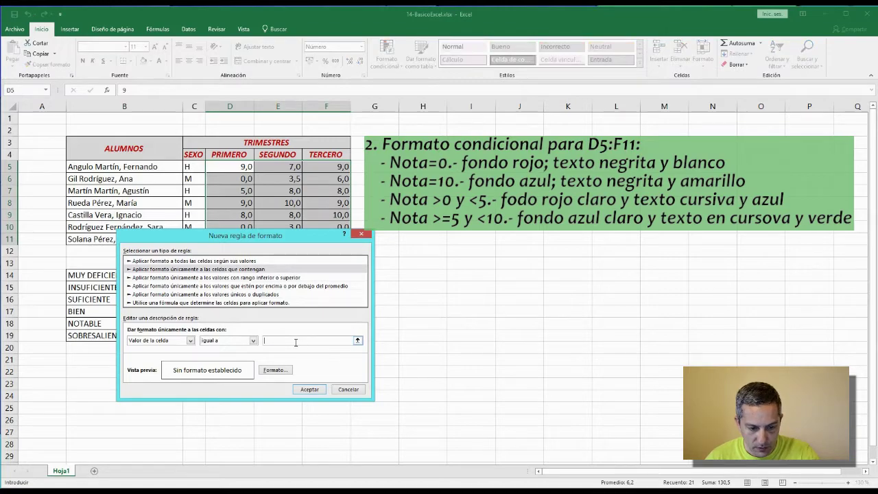
text(0)
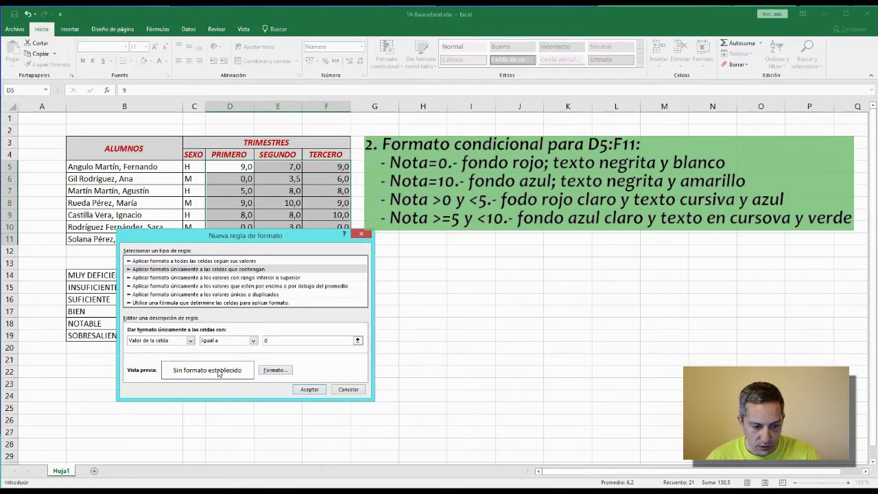
- Give the equal-to-0 rule a red fill with white bold text and add it to the rule list
click(271, 372)
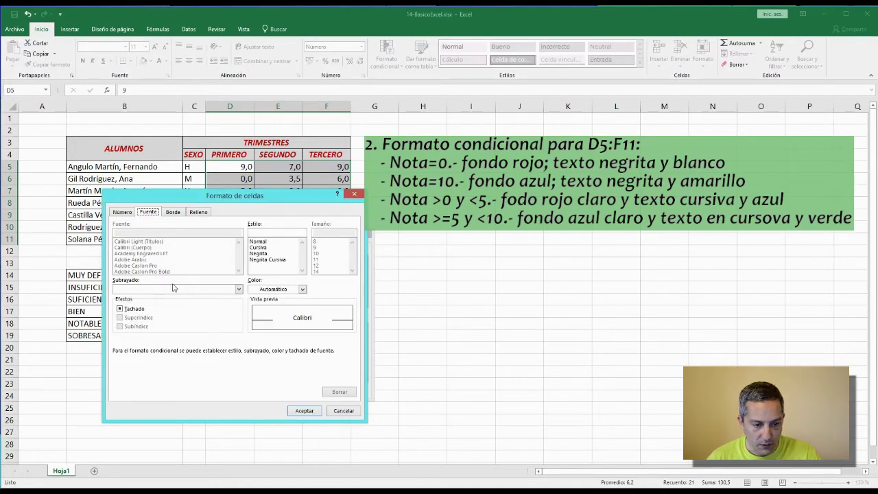
click(197, 213)
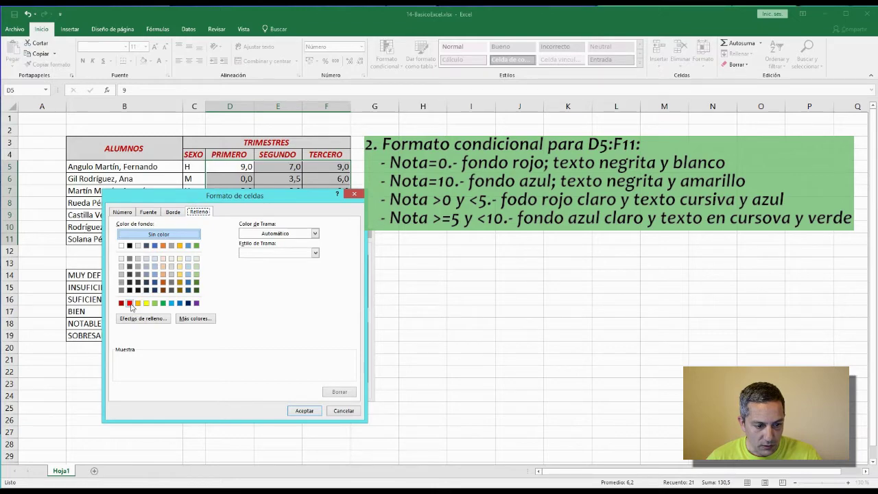
click(130, 304)
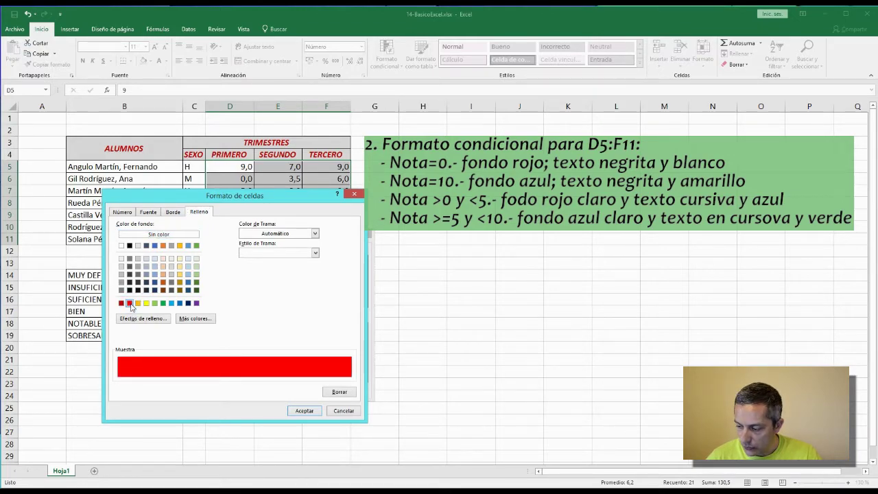
click(148, 213)
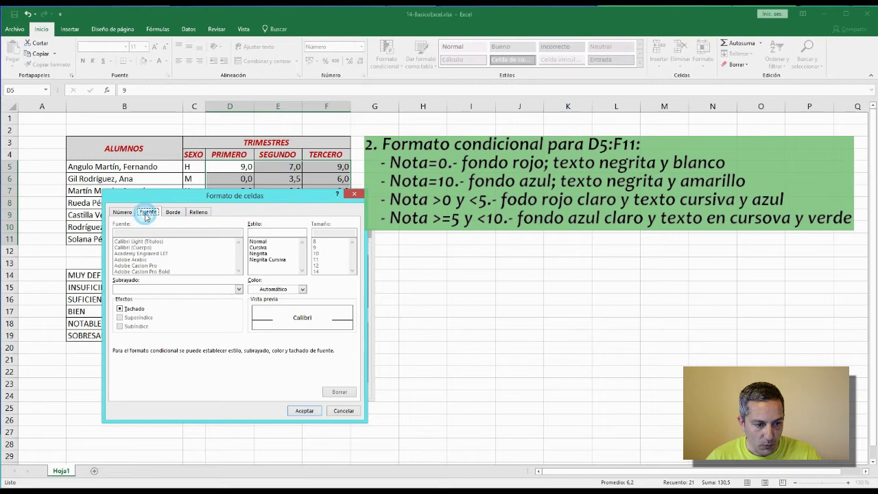
click(303, 291)
click(254, 319)
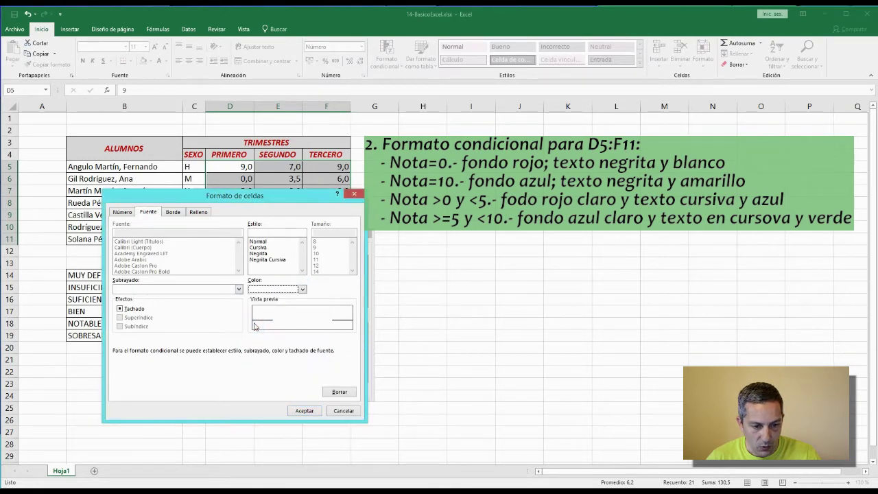
click(261, 253)
click(304, 411)
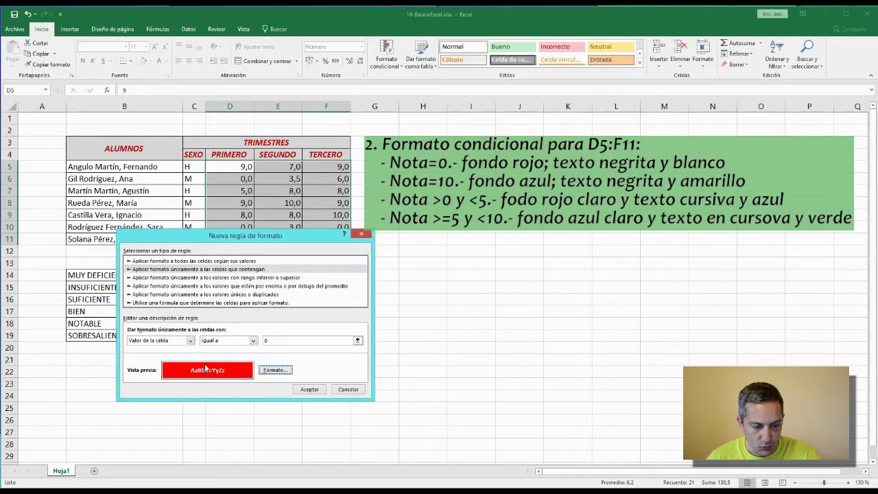
click(309, 389)
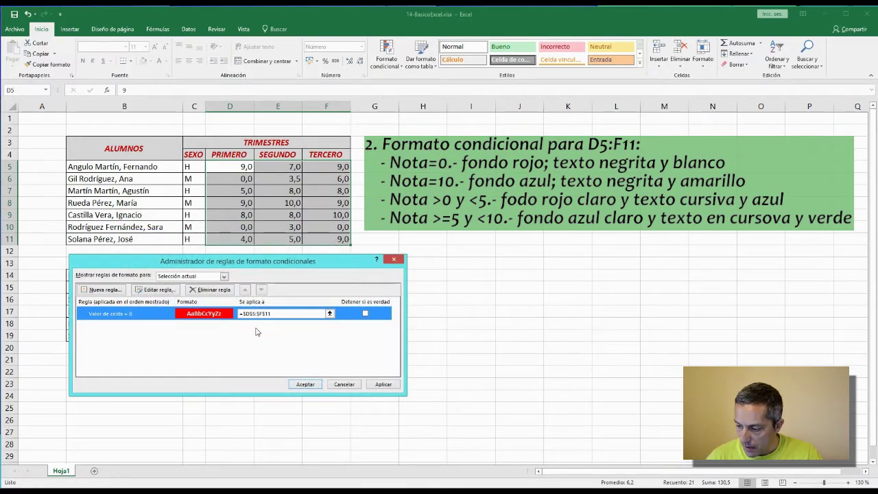
- Create another conditional formatting rule for D5:F11 that applies only to cells whose value is equal to (igual a) 10
click(104, 290)
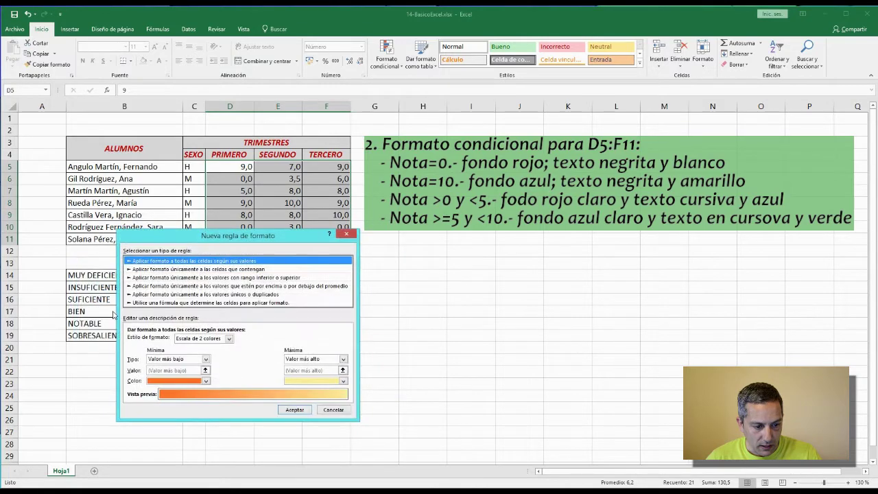
click(155, 271)
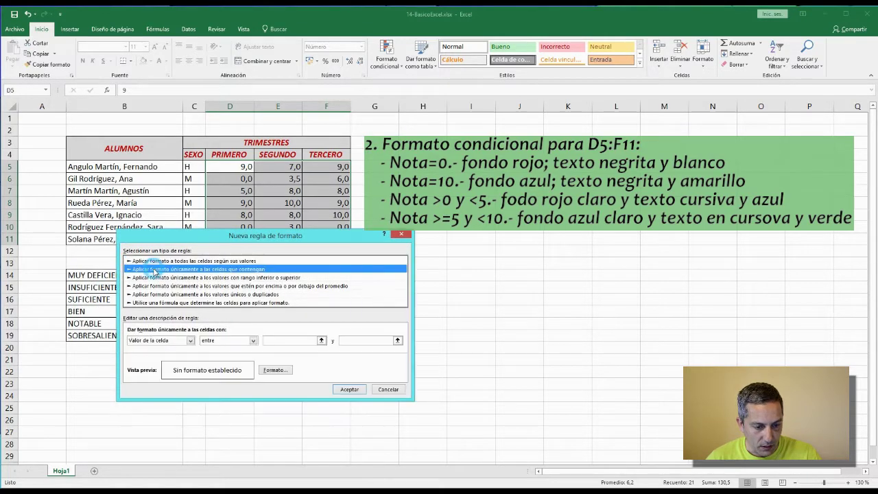
drag(216, 236, 222, 191)
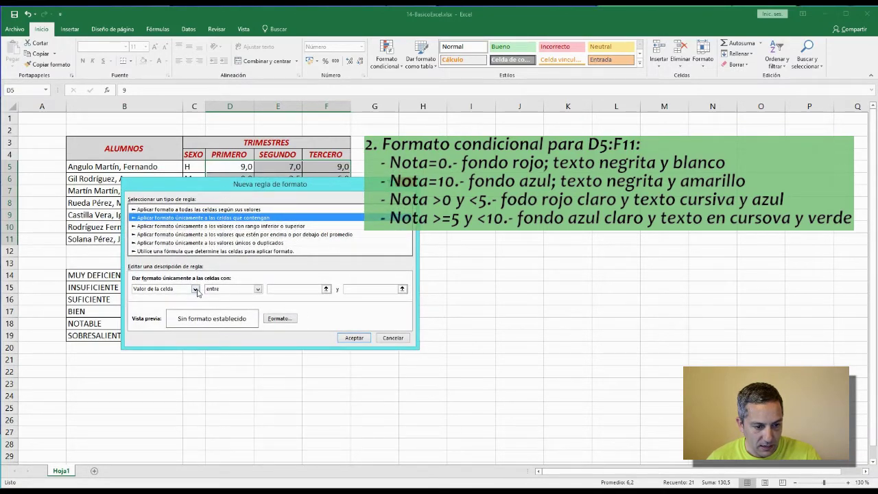
click(258, 290)
click(235, 308)
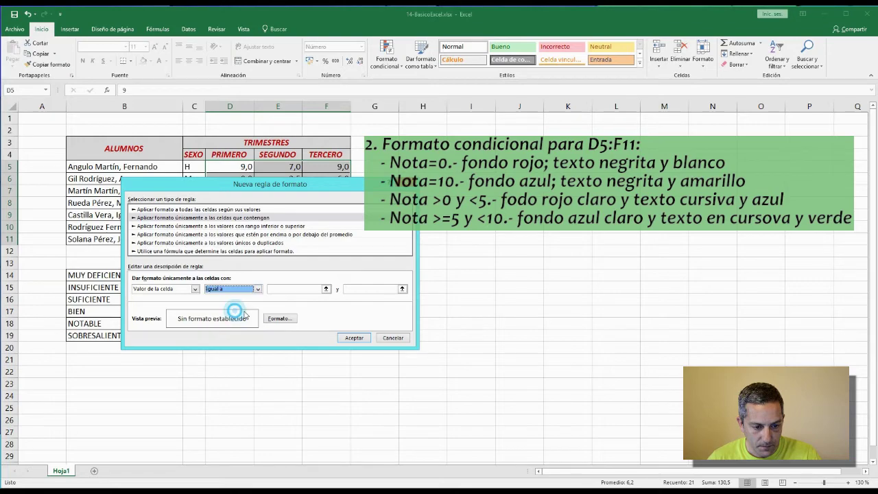
click(316, 289)
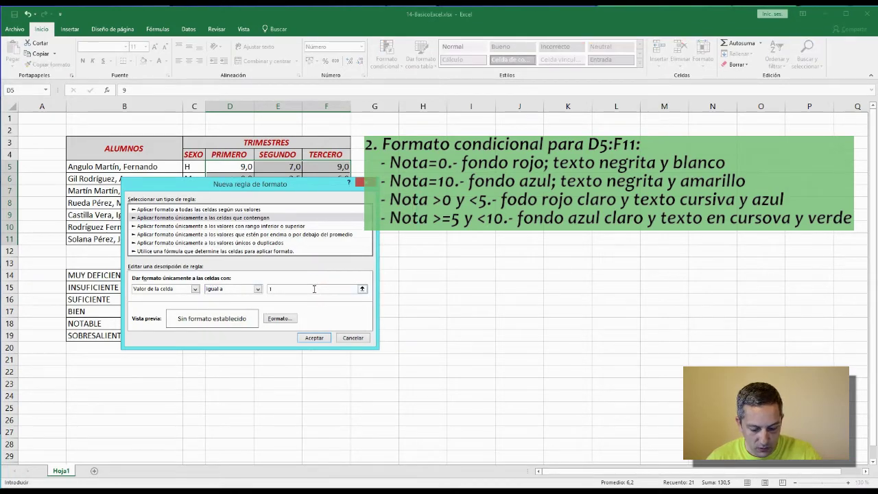
- Give the equal-to-10 rule a dark blue fill
click(279, 319)
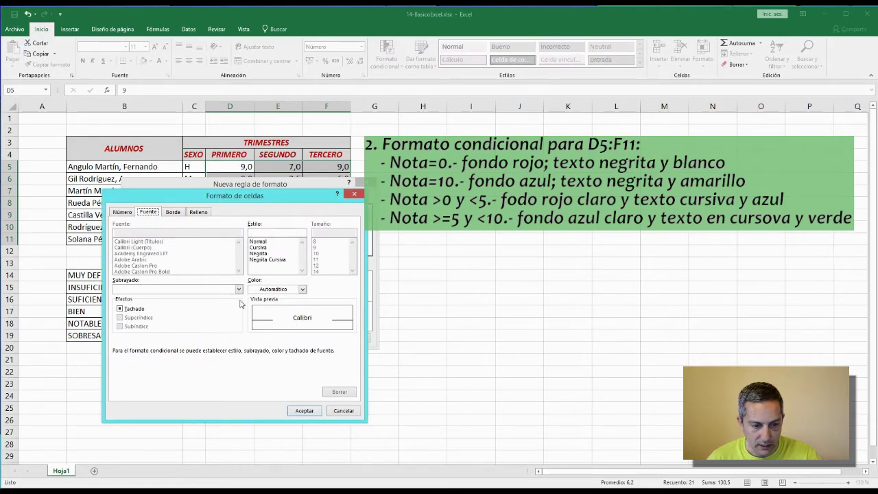
click(198, 212)
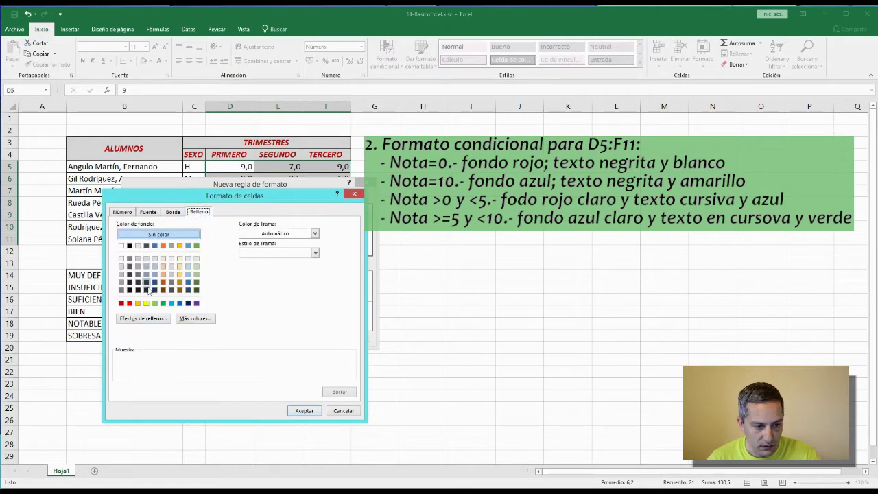
click(155, 282)
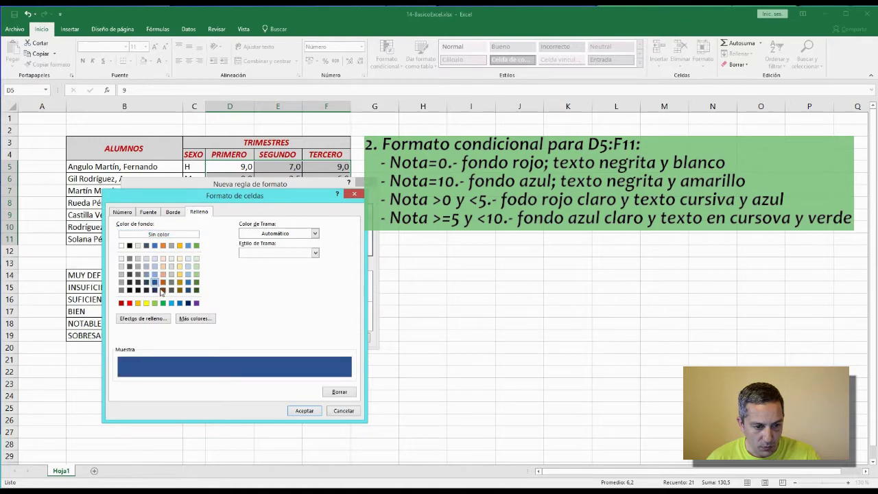
click(307, 411)
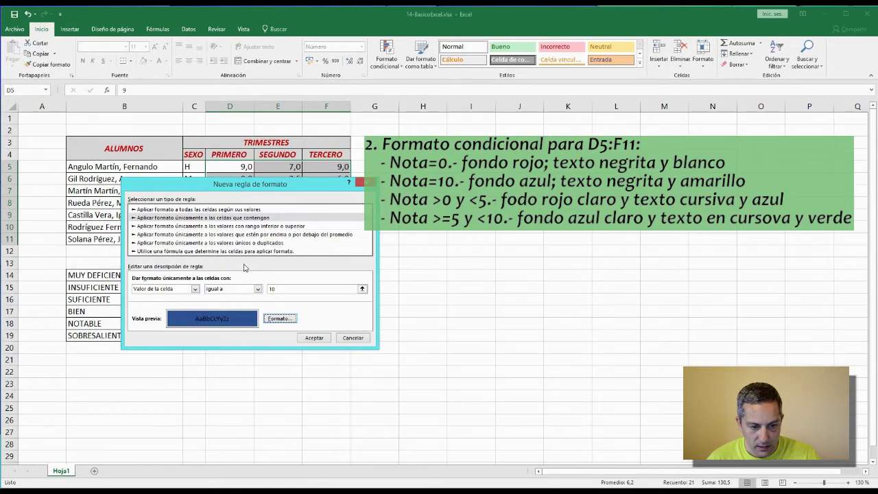
- Set the equal-to-10 rule's text to bold (Negrita) and yellow, and add the rule to the rule list
click(280, 320)
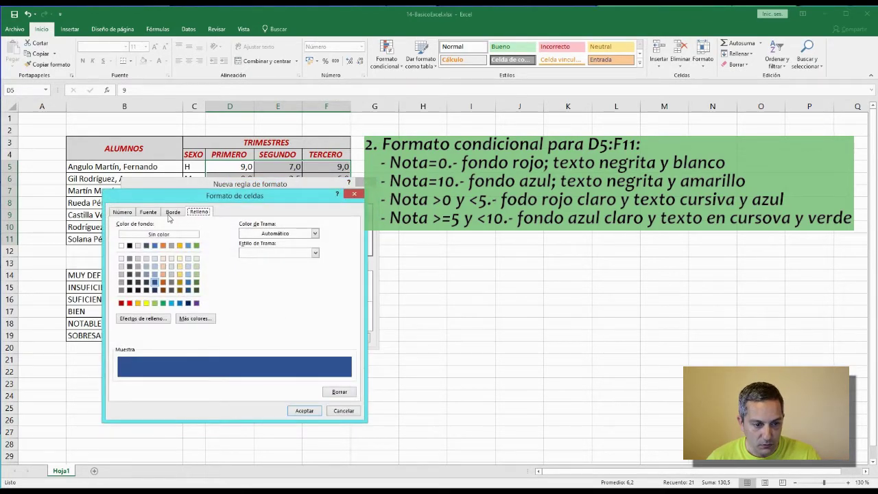
click(149, 212)
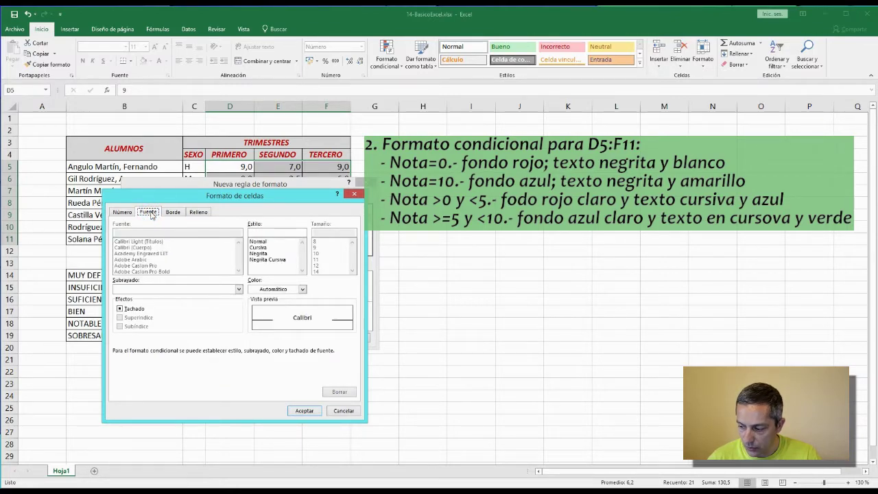
click(259, 253)
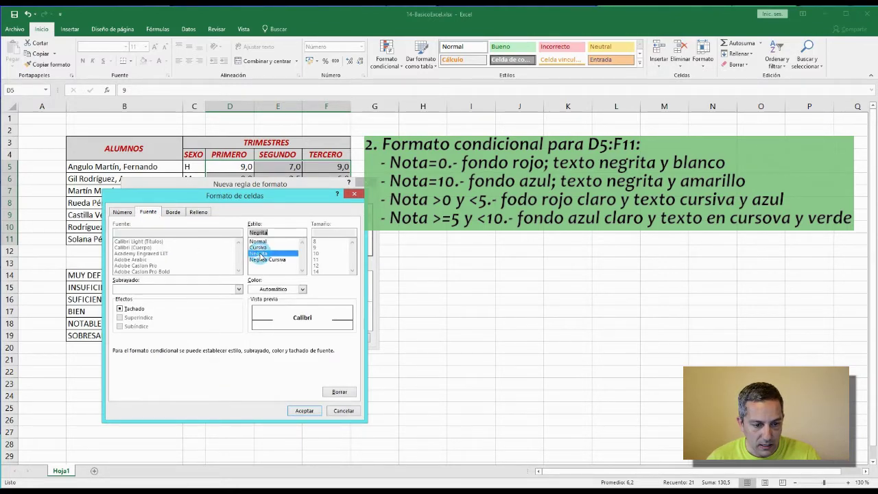
click(304, 291)
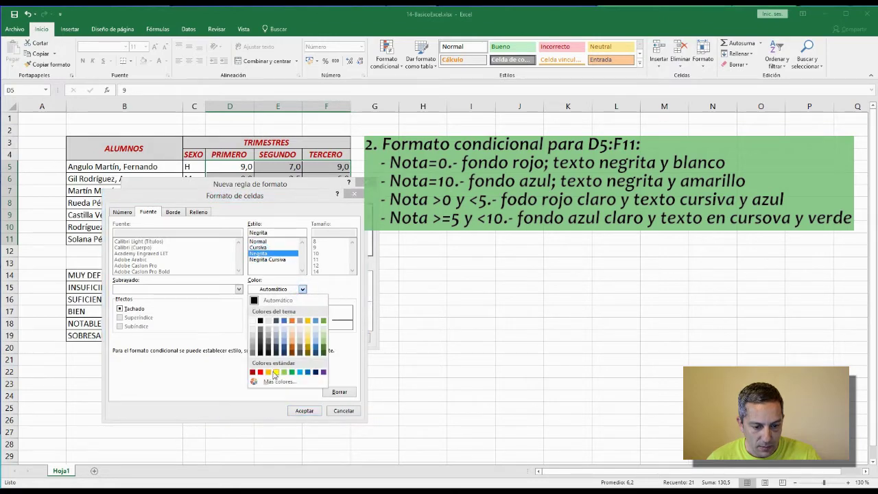
click(274, 374)
click(306, 410)
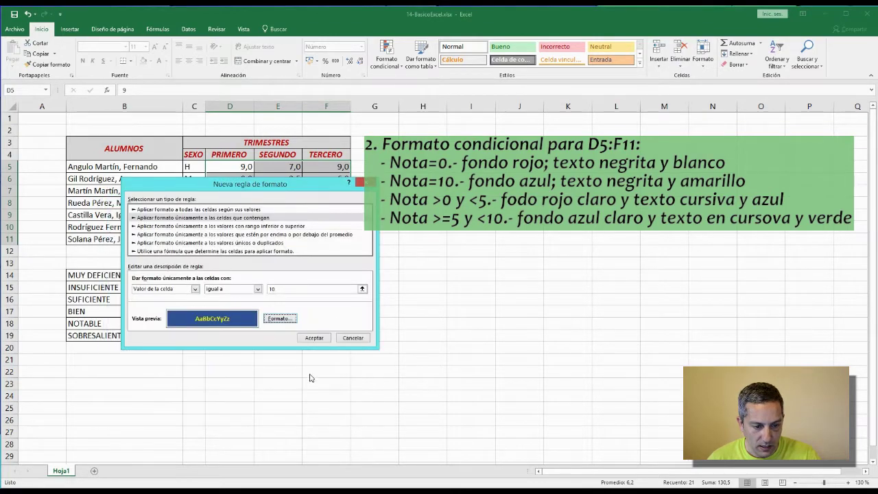
click(325, 339)
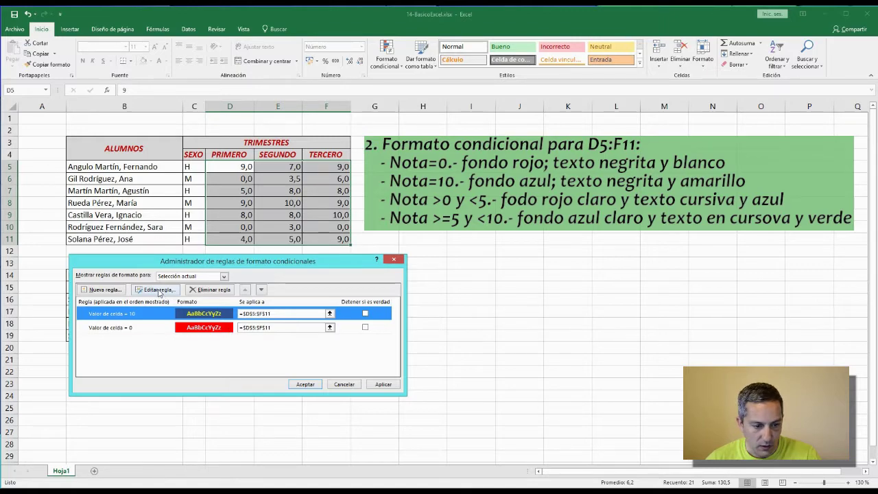
- Create a new rule for D5:F11 that applies only to cells whose value is between (entre) 0,01 and 4,99
click(105, 290)
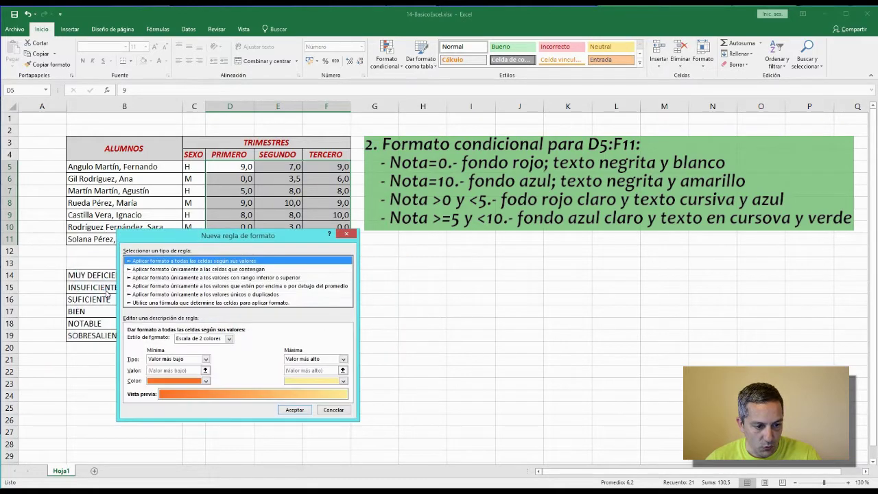
click(151, 269)
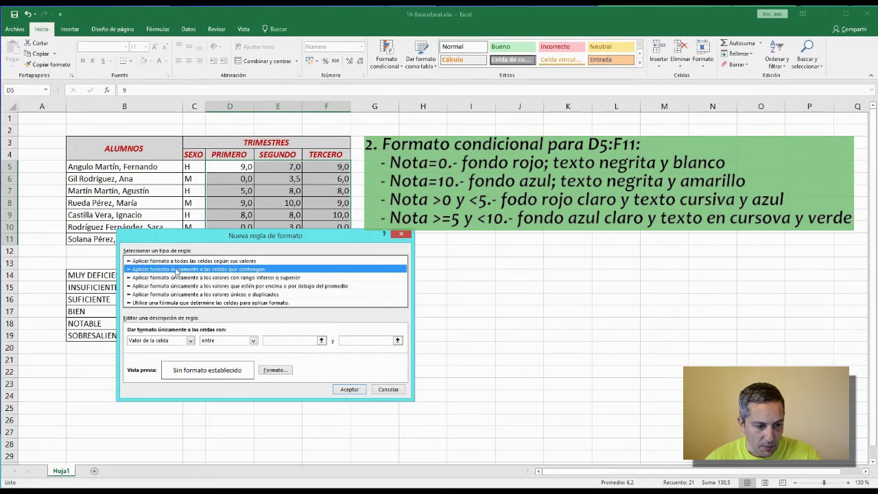
click(190, 340)
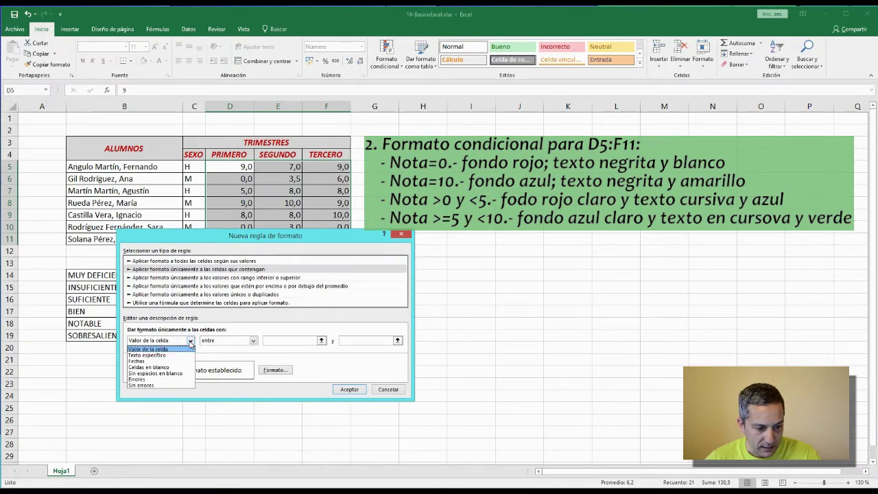
click(275, 345)
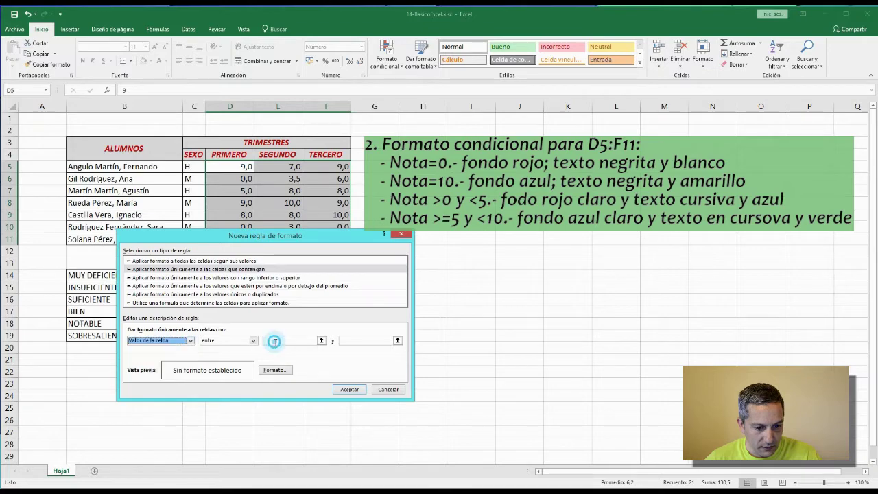
click(289, 343)
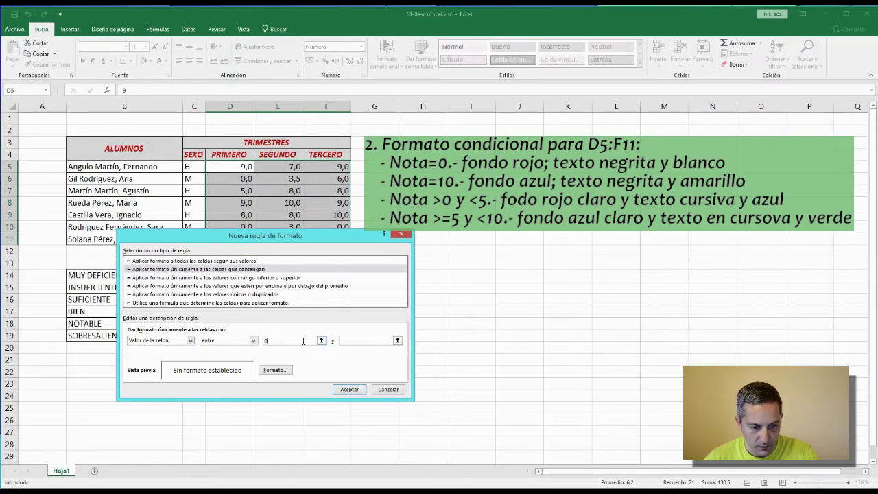
click(368, 341)
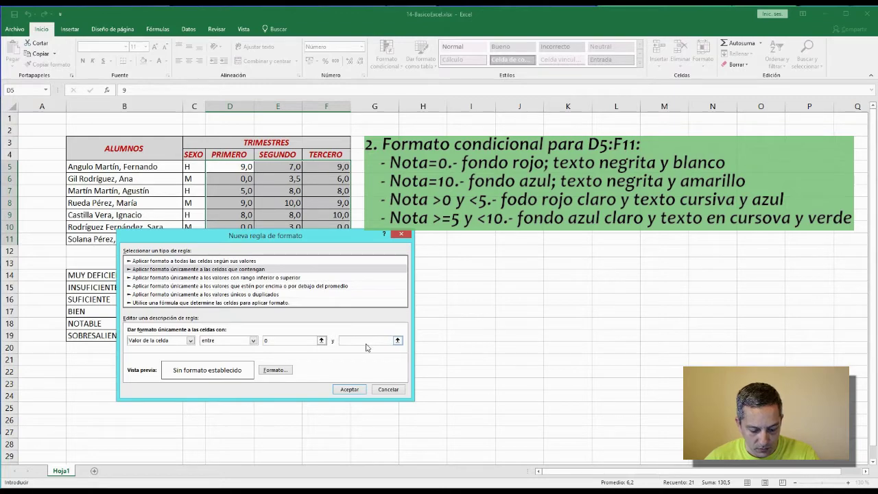
text(5)
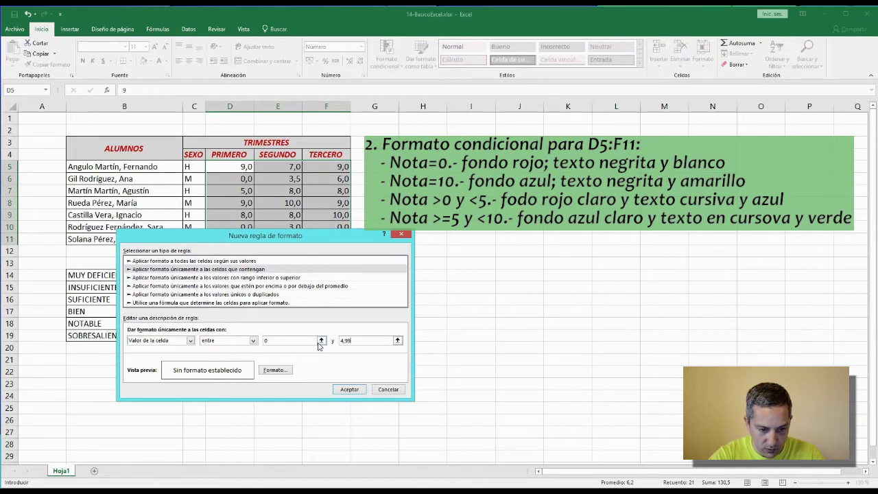
click(292, 340)
text(0,01)
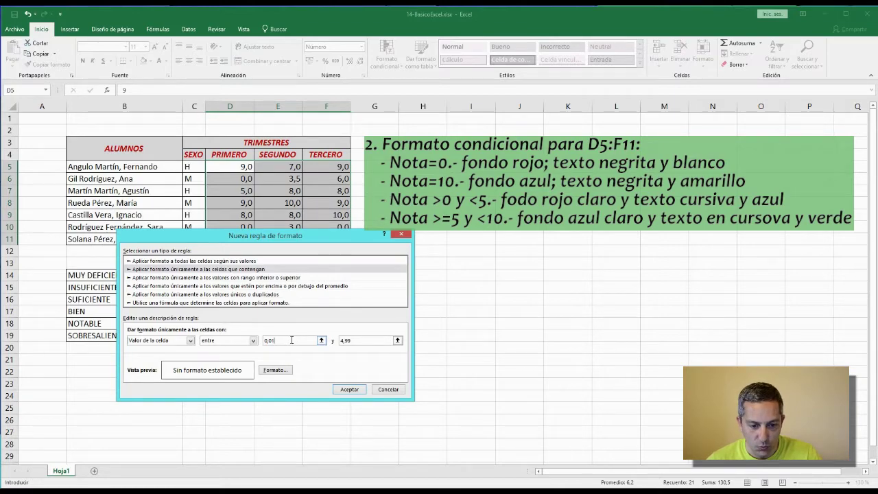
- Give the 0,01 to 4,99 rule a light orange fill
click(268, 370)
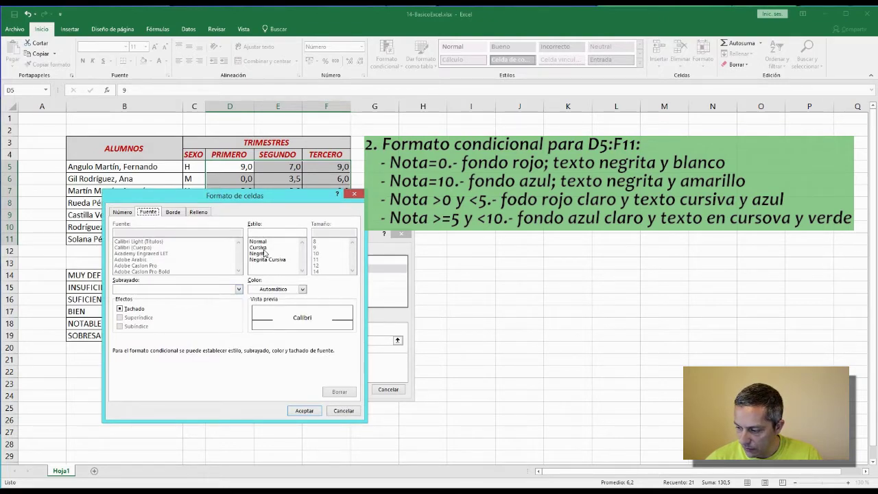
click(204, 212)
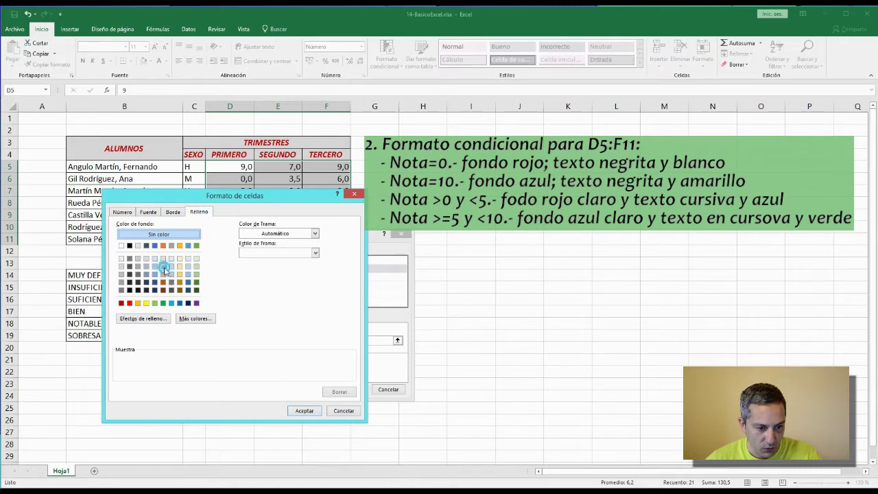
click(164, 266)
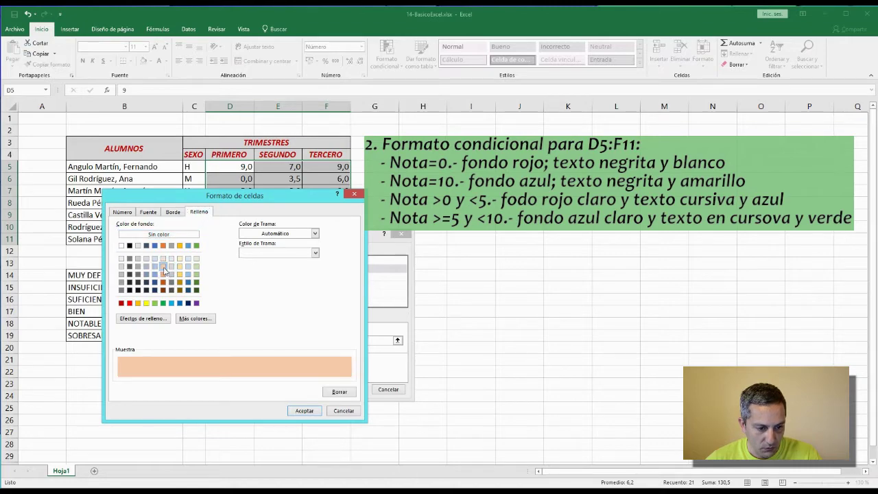
click(305, 411)
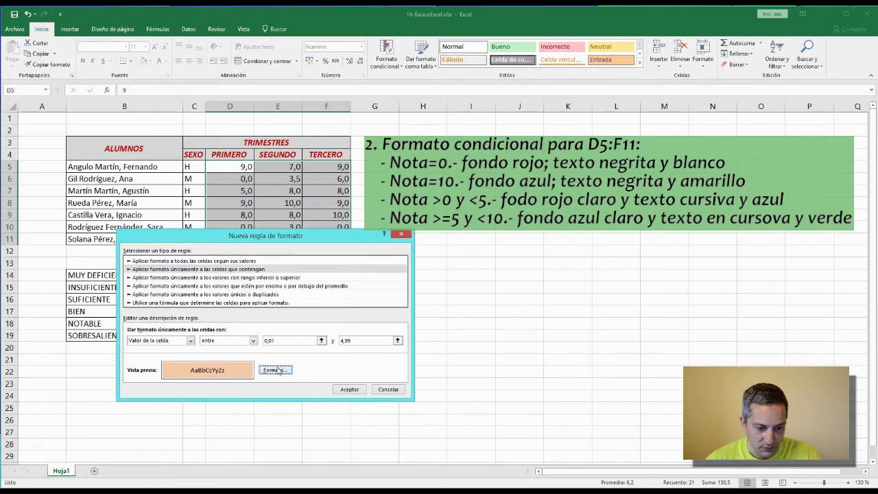
- Set the 0,01 to 4,99 rule's text to italic (Cursiva) and blue, and add the rule to the rule list
click(275, 370)
click(148, 212)
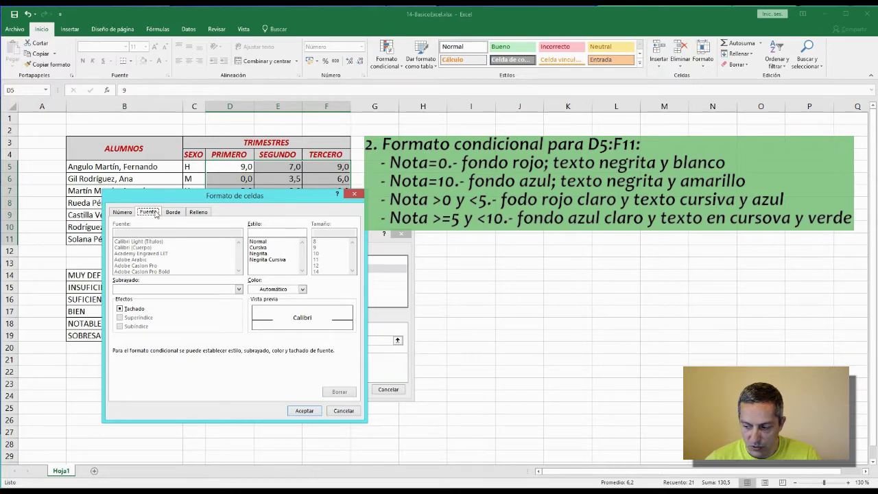
click(259, 248)
click(302, 288)
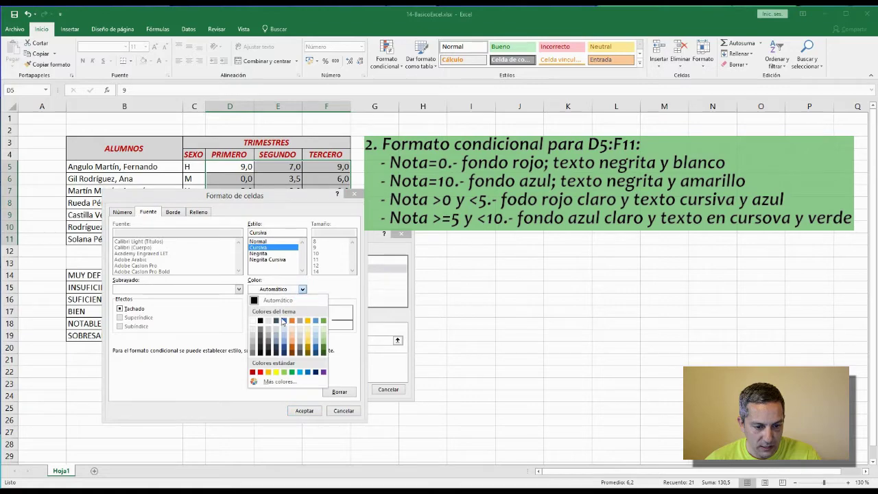
click(284, 349)
click(311, 411)
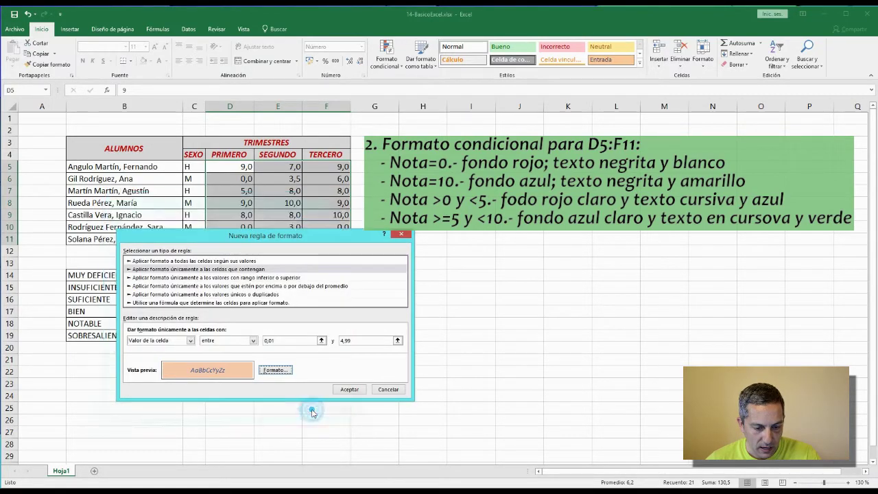
click(350, 390)
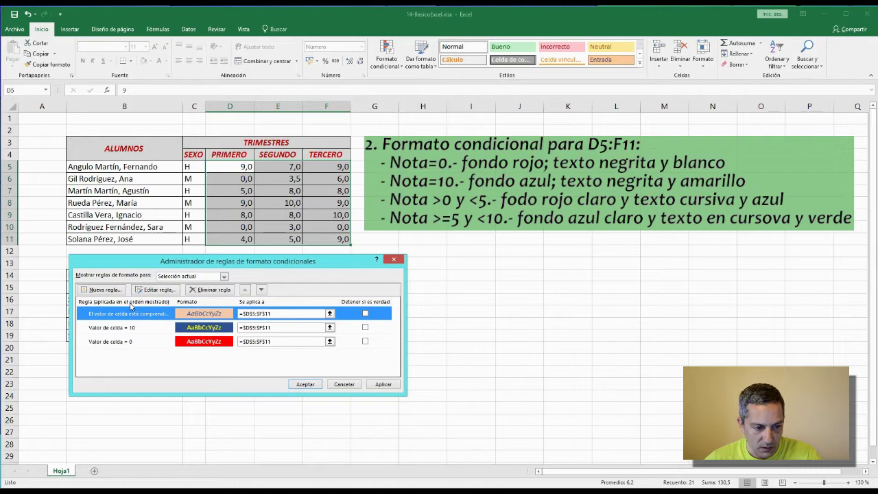
- Create a new rule for D5:F11 that applies only to cells whose value is between (entre) 5 and 9,99
click(103, 290)
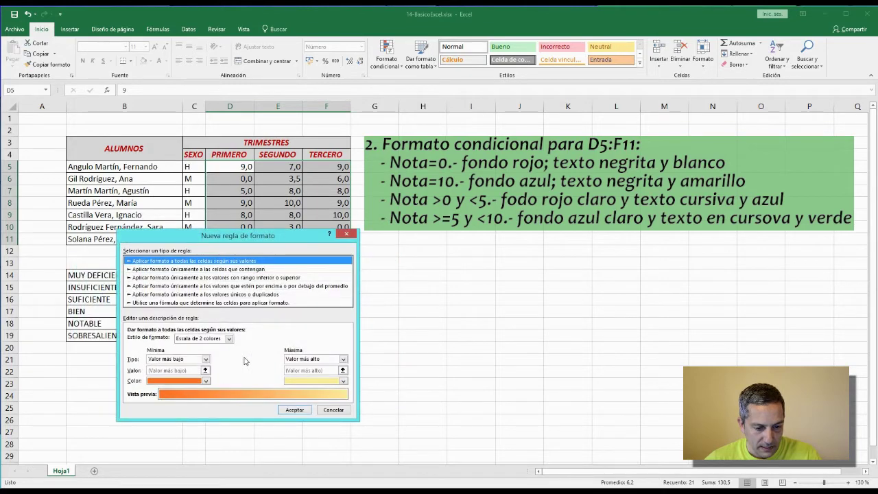
click(171, 270)
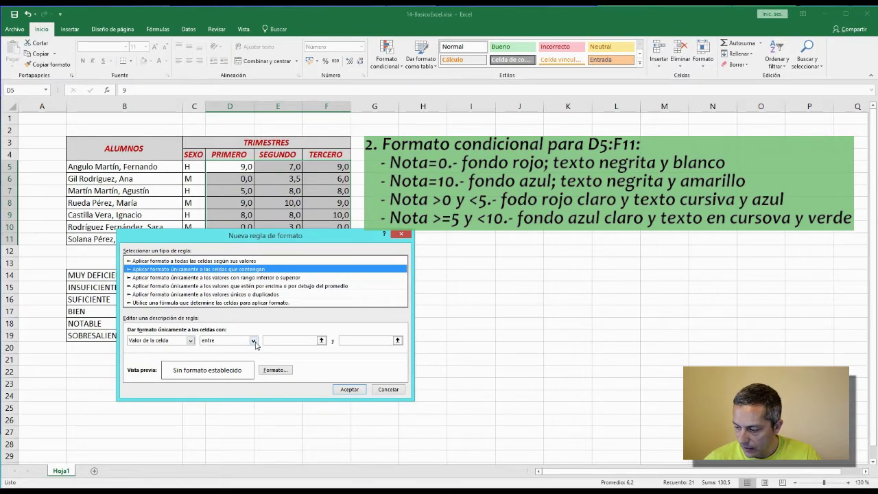
click(320, 341)
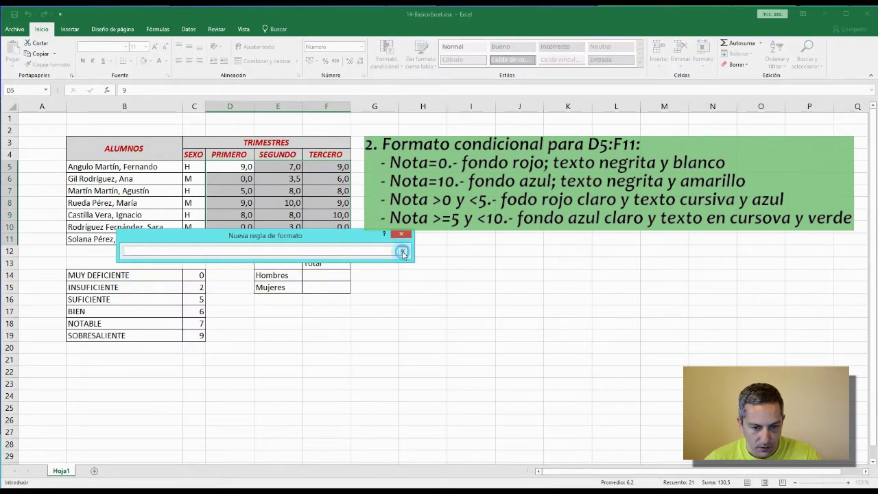
click(401, 252)
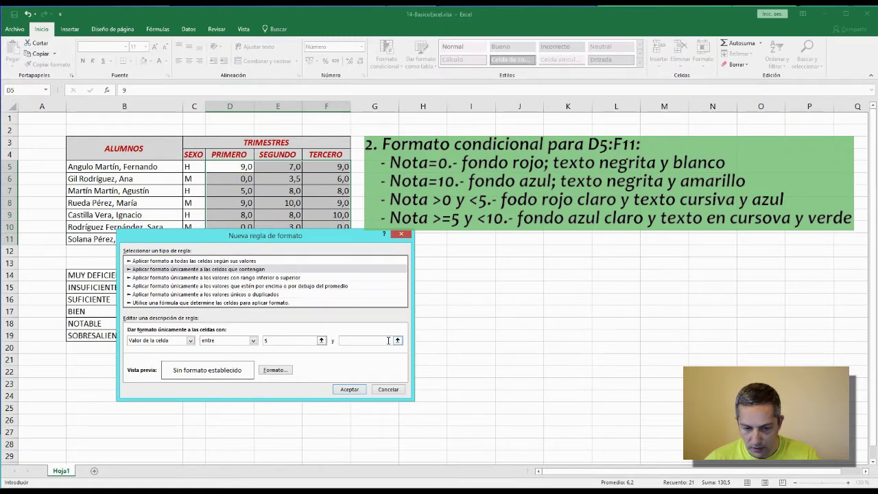
text(9,99)
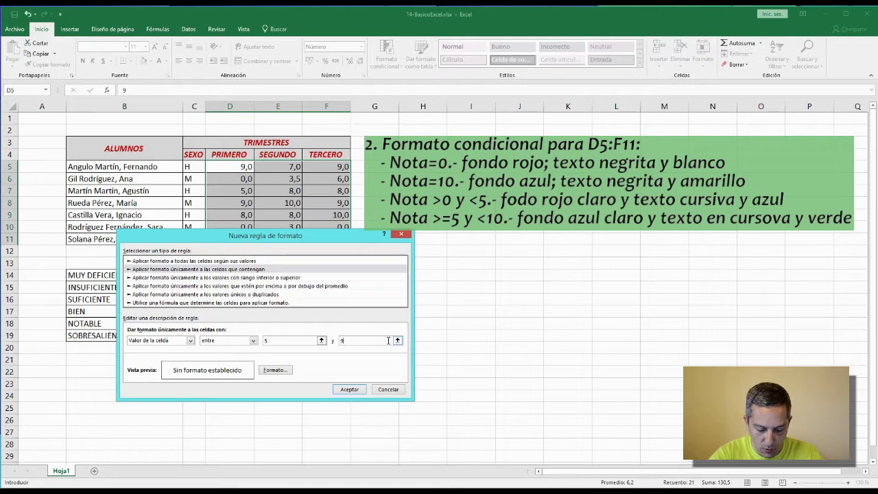
- Give the 5 to 9,99 rule a light blue fill
click(275, 370)
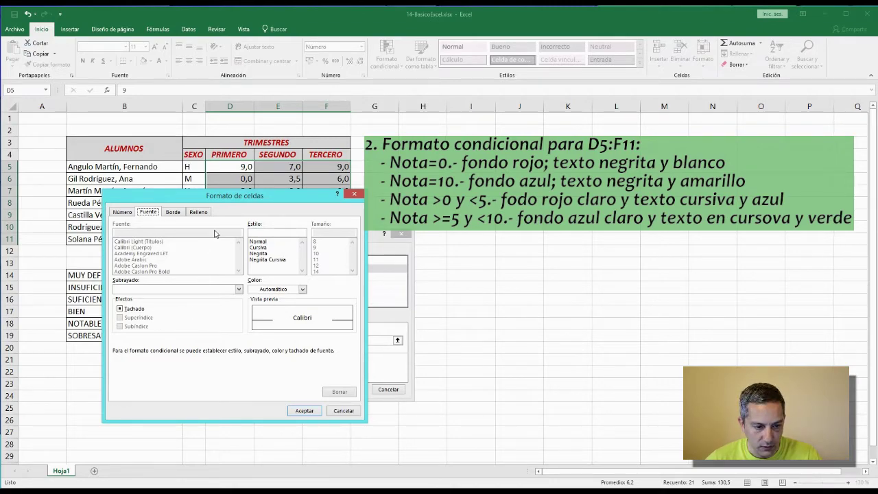
click(199, 212)
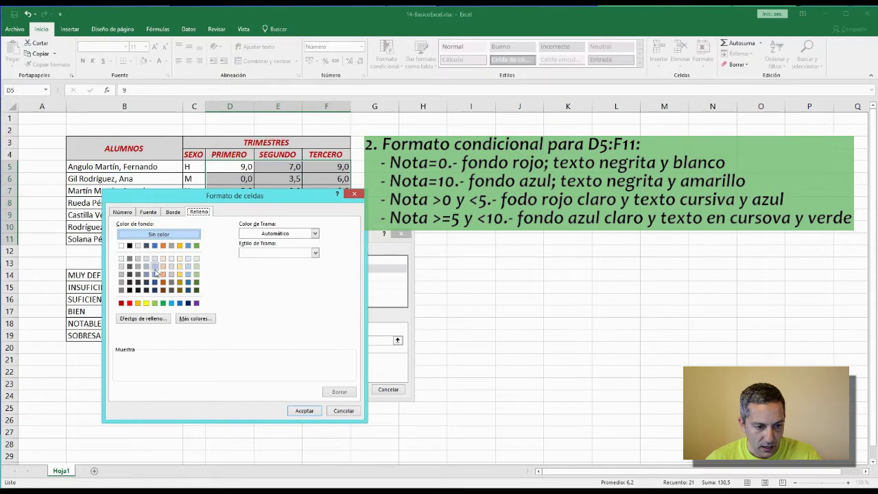
click(155, 267)
- Set the 5 to 9,99 rule's text to italic (Cursiva) and dark green, and add the rule to the rule list
click(148, 212)
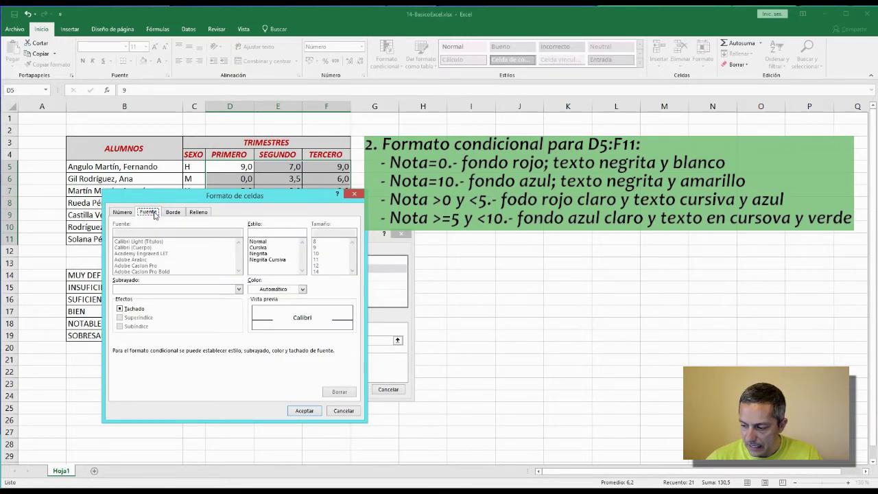
click(258, 248)
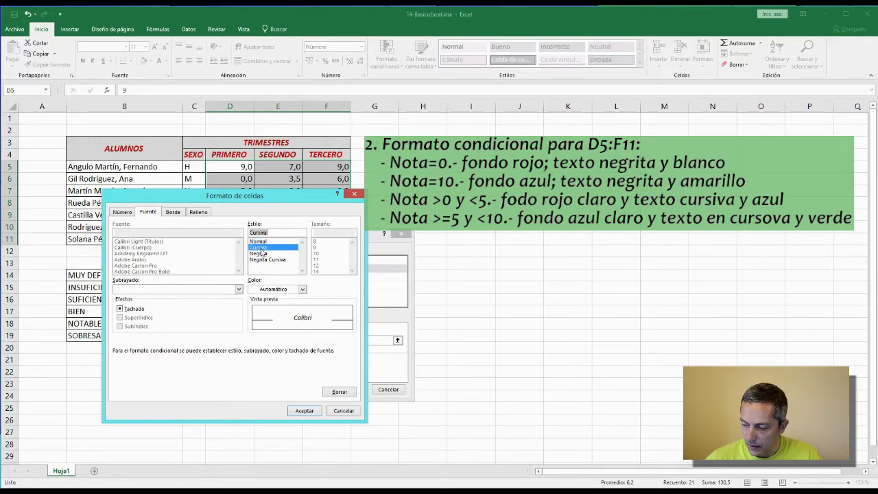
click(281, 289)
click(323, 350)
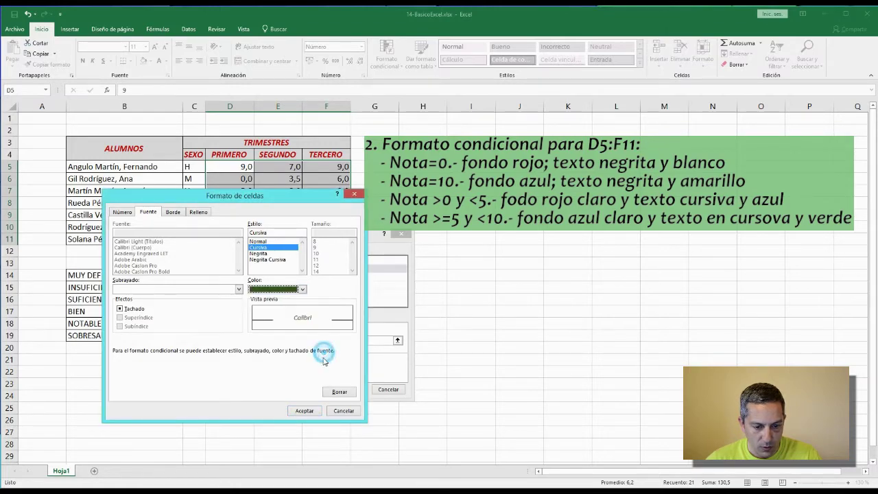
click(305, 411)
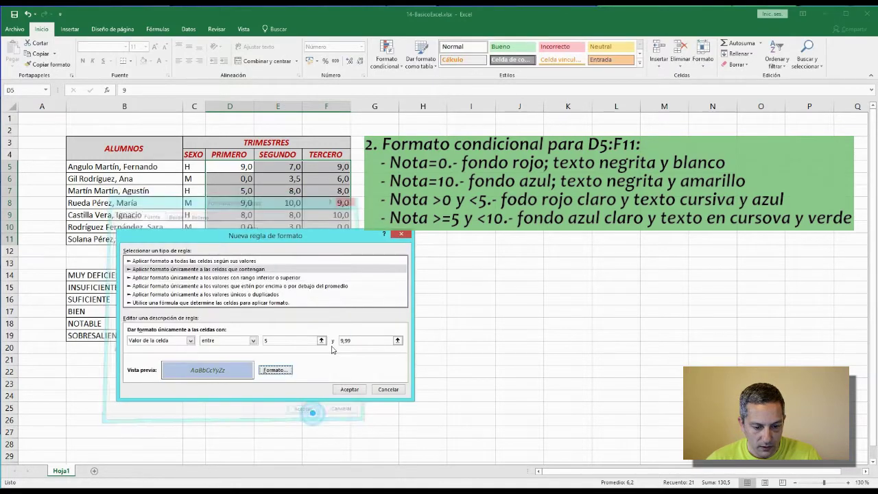
click(350, 390)
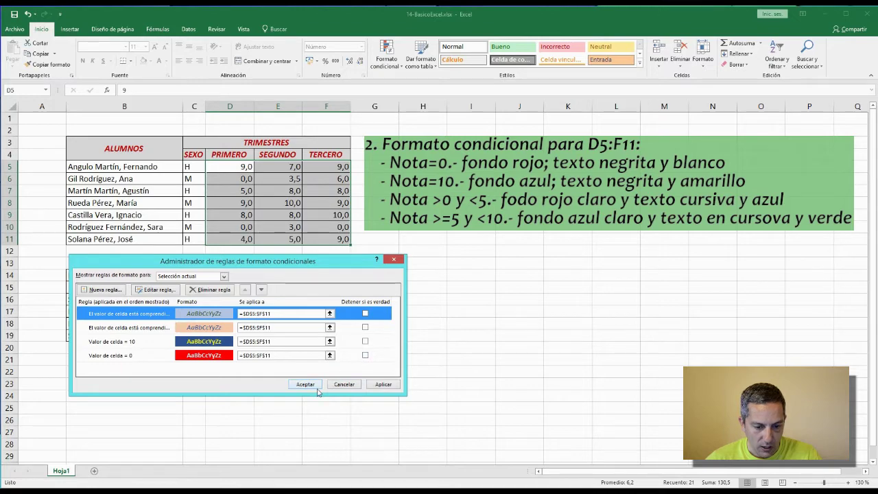
- Apply the four conditional formatting rules to D5:F11, close the rules manager and deselect the range
click(383, 385)
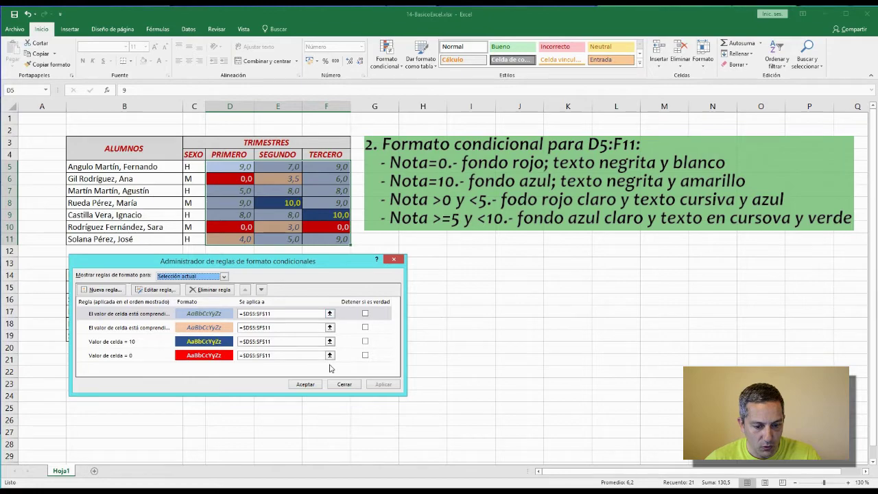
click(306, 385)
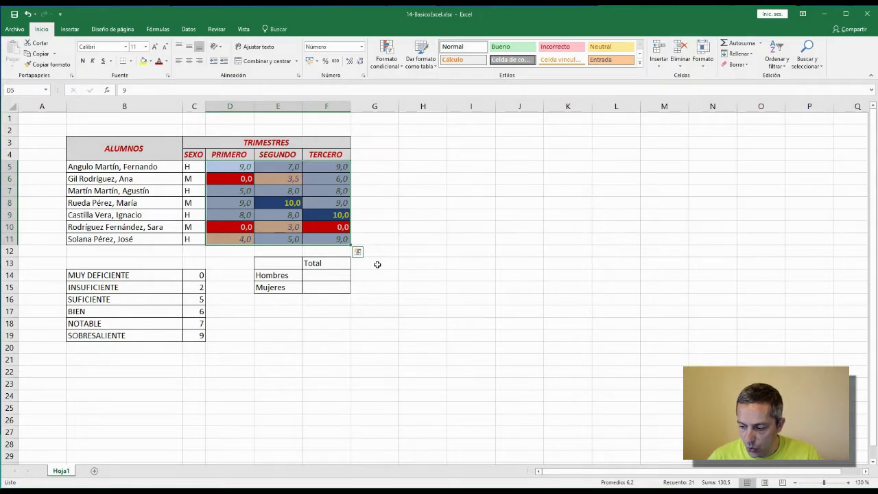
click(567, 335)
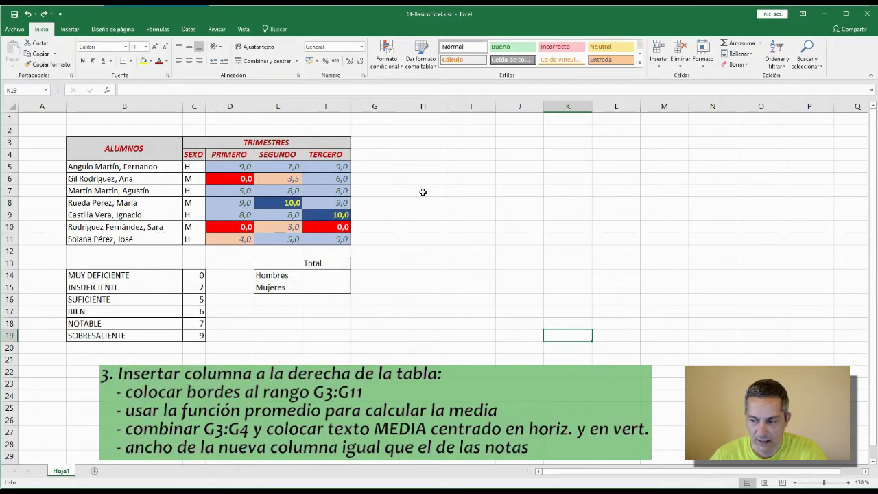
- Apply all borders (Todos los bordes) to the range G3:G11 beside the grades table
click(368, 165)
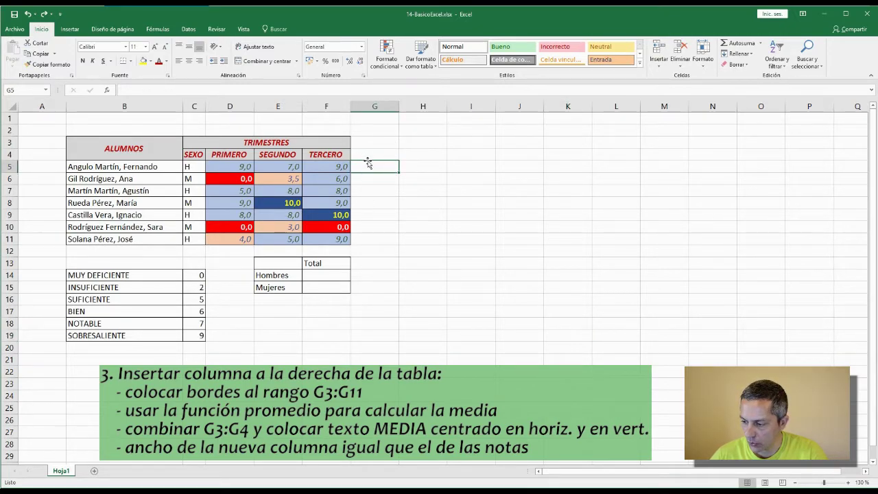
drag(370, 141, 371, 153)
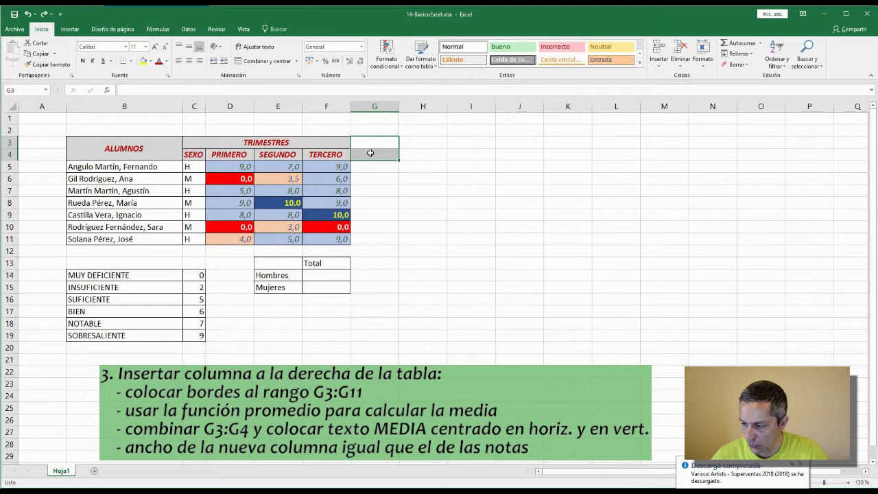
drag(370, 142, 359, 238)
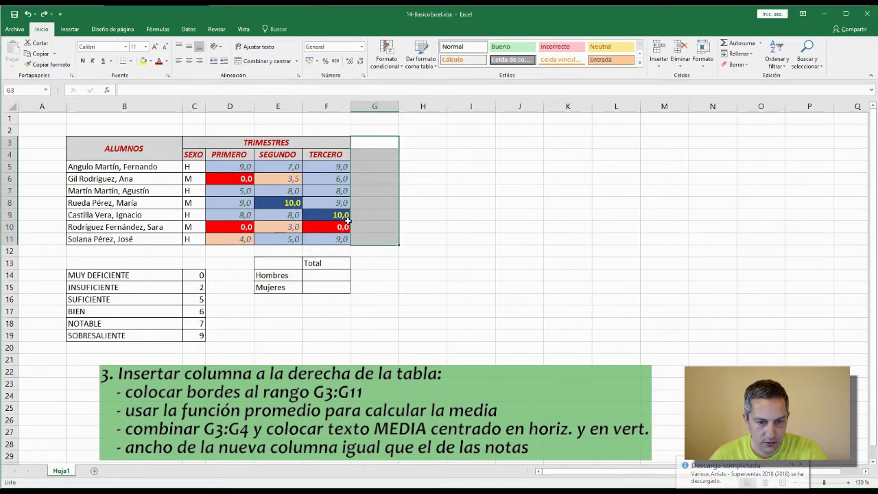
click(130, 61)
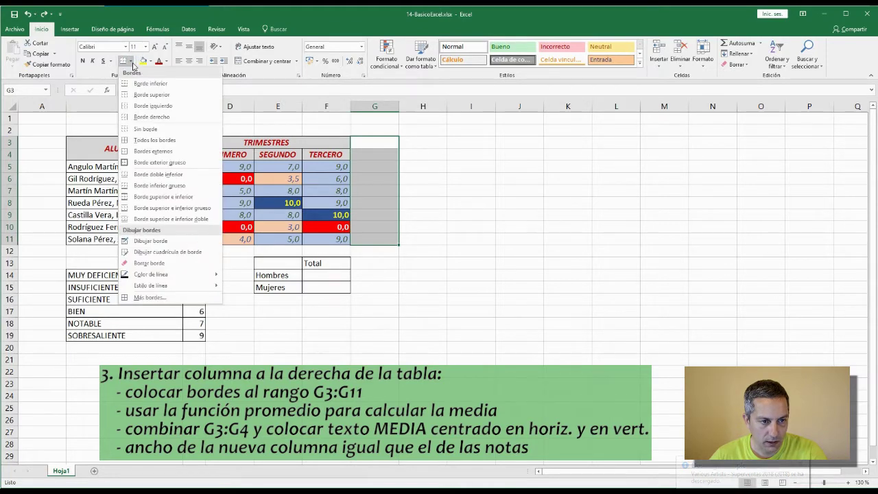
click(145, 141)
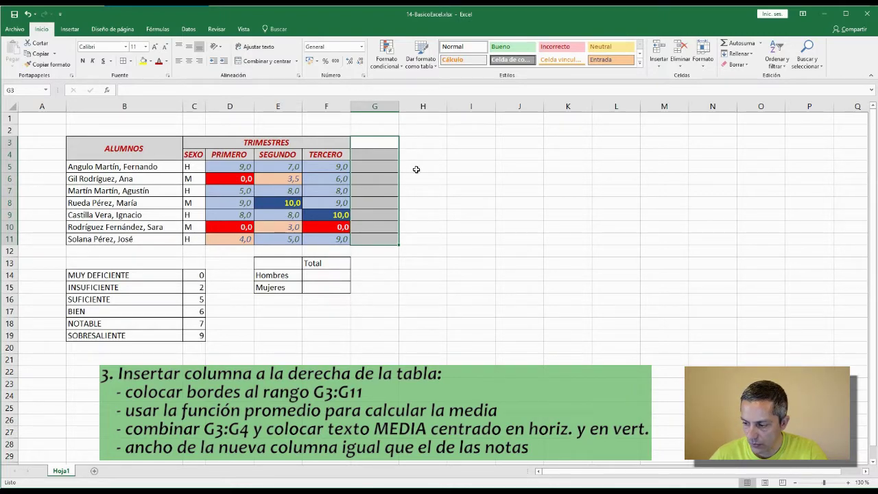
- Enter the formula =PROMEDIO(D5:F5) in cell G5 to average the first student's three grades
click(379, 171)
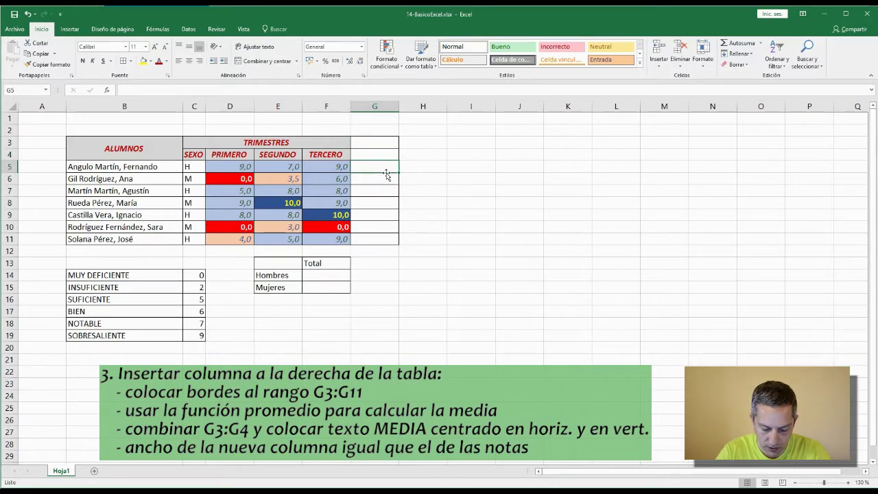
text(=PROMEDIO)
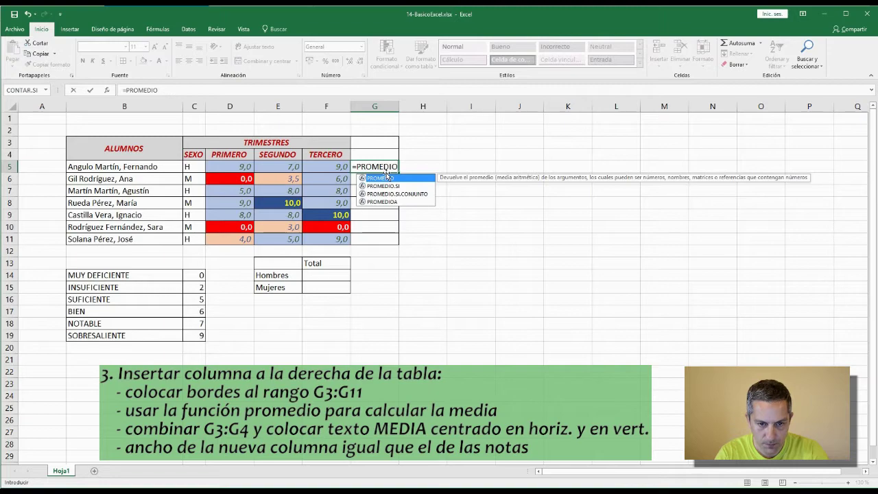
text(()
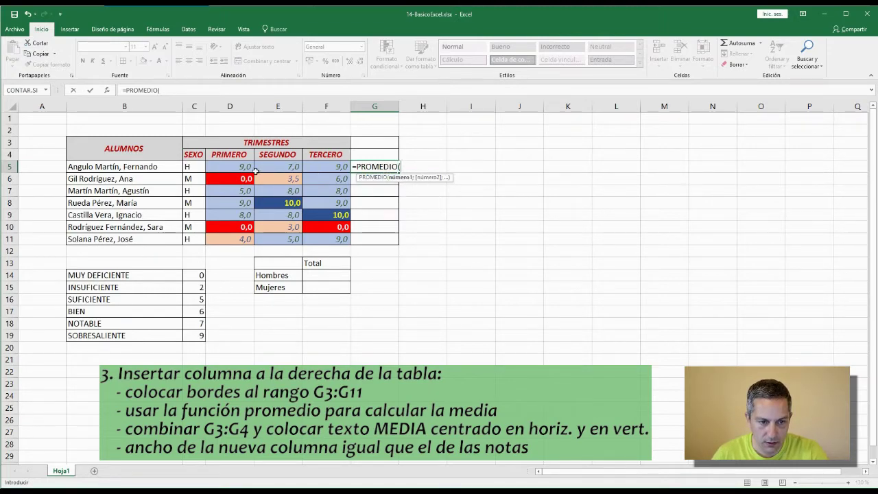
drag(239, 168, 319, 167)
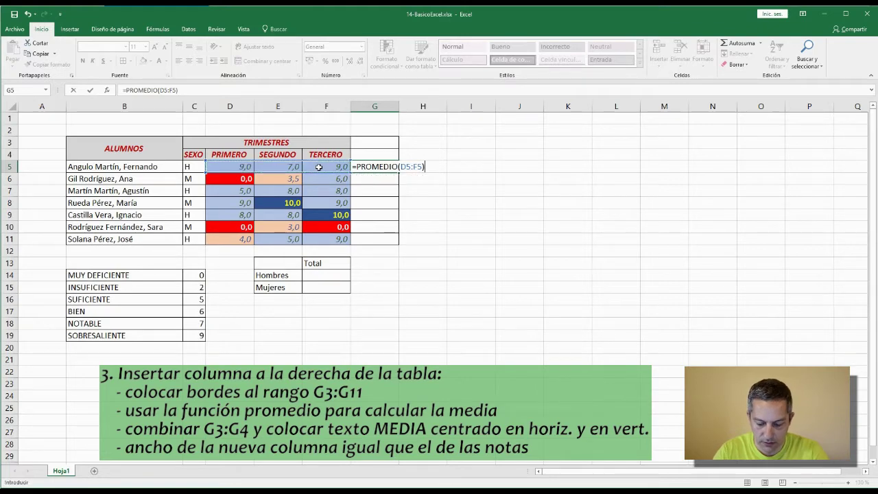
key(Return)
- Fill the average formula from G5 down to G11 for the remaining students
click(385, 167)
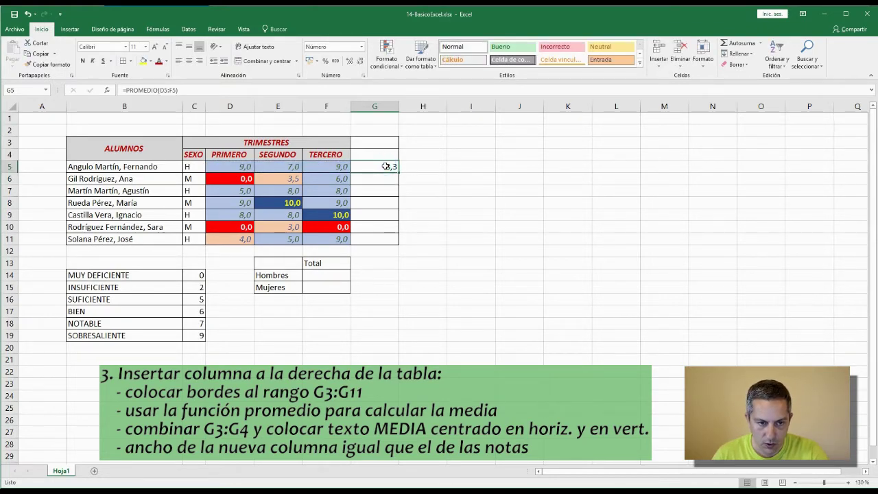
drag(400, 173, 399, 246)
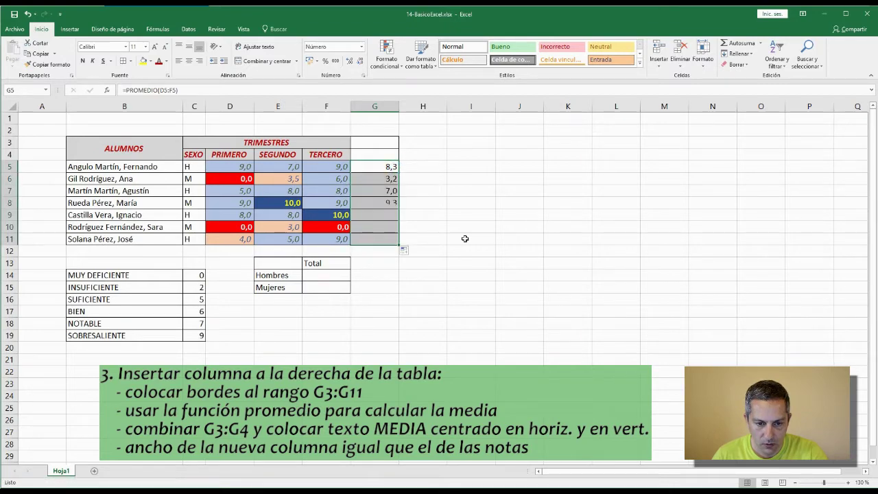
click(459, 254)
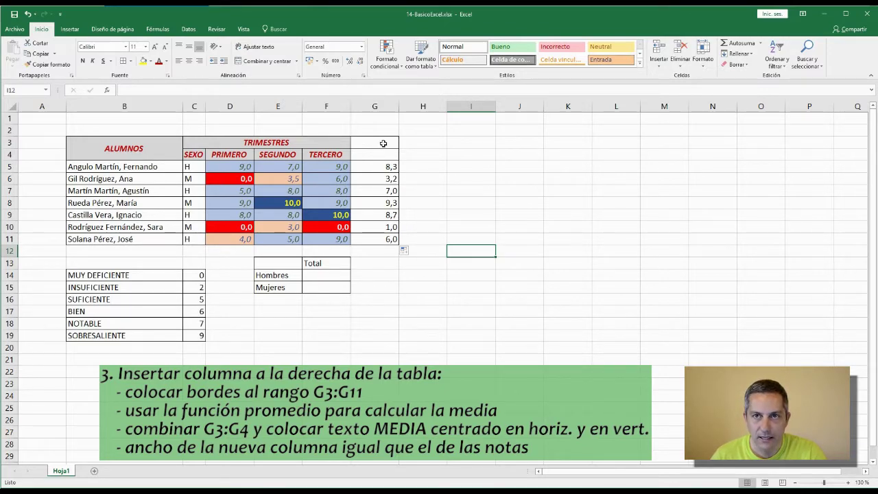
- Merge and center G3:G4 and enter the heading MEDIA in the merged cell
drag(385, 142, 385, 152)
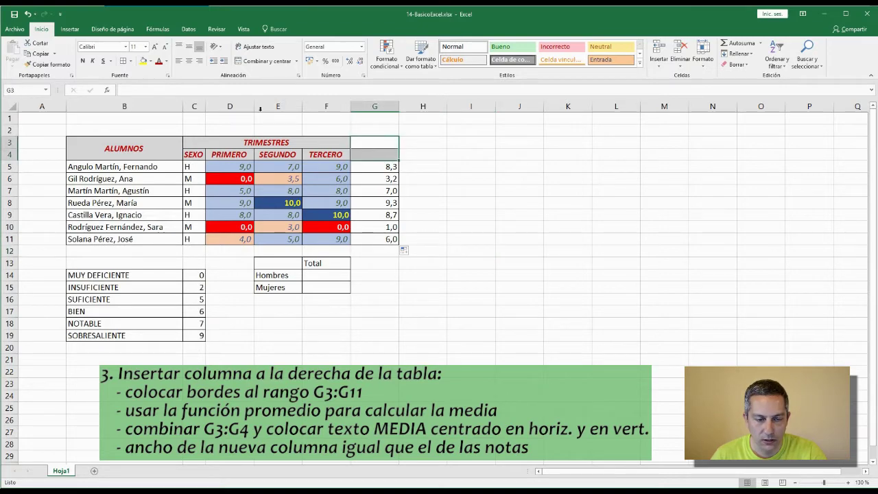
click(260, 61)
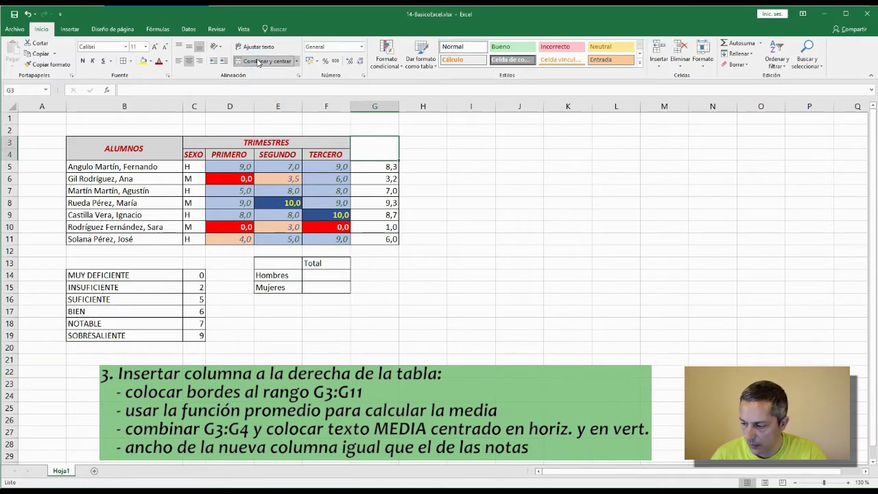
double_click(365, 146)
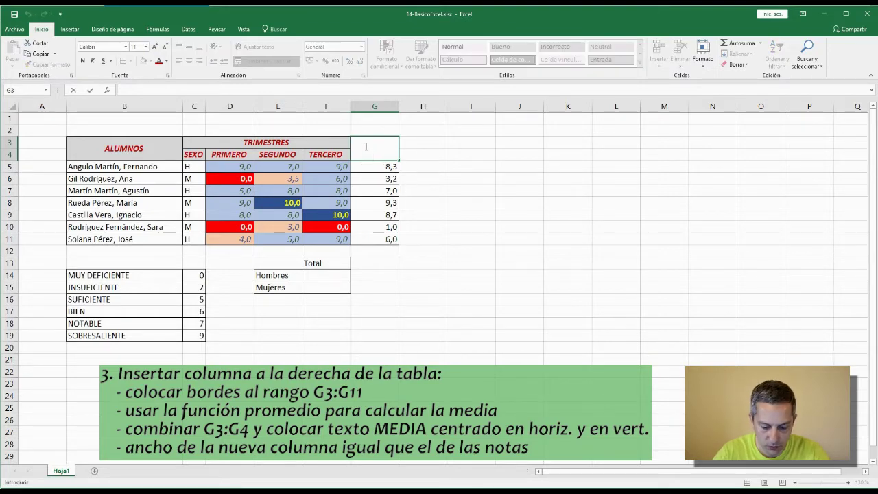
text(MEDIA)
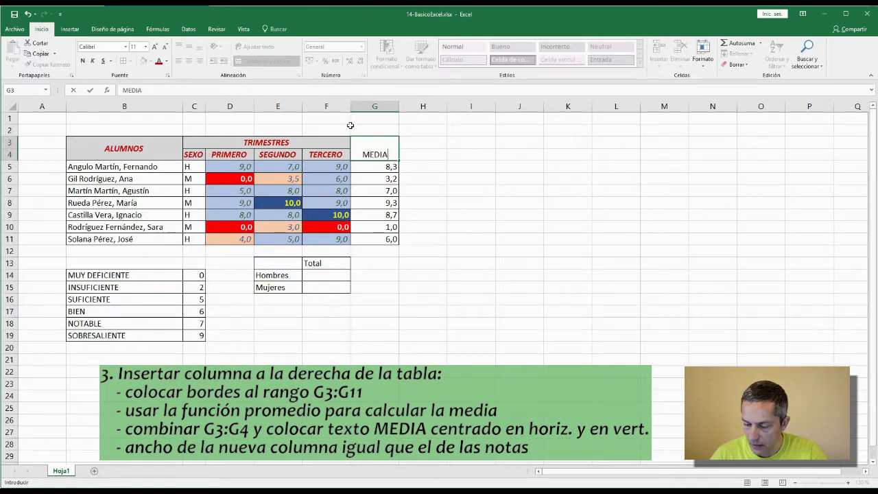
click(453, 161)
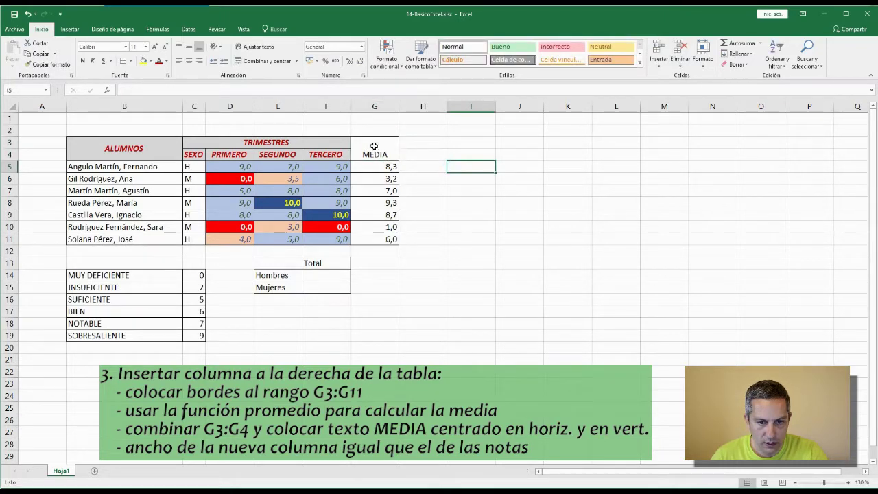
click(369, 146)
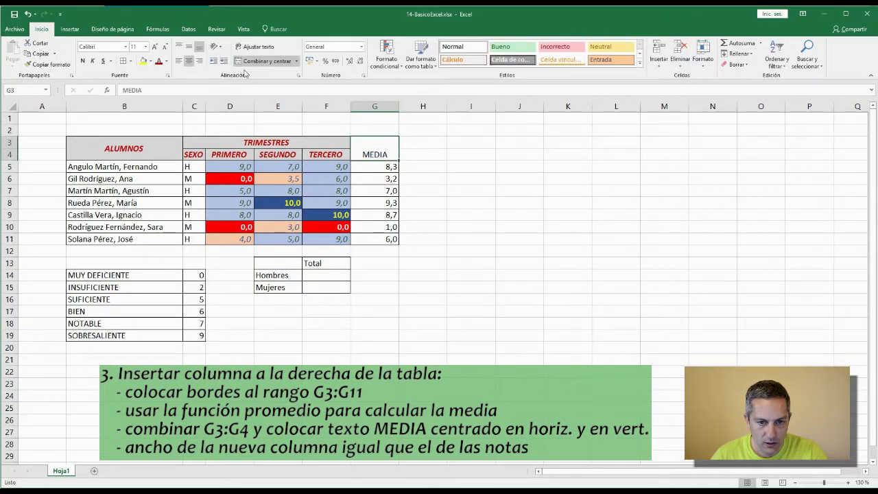
click(430, 171)
click(380, 144)
click(455, 154)
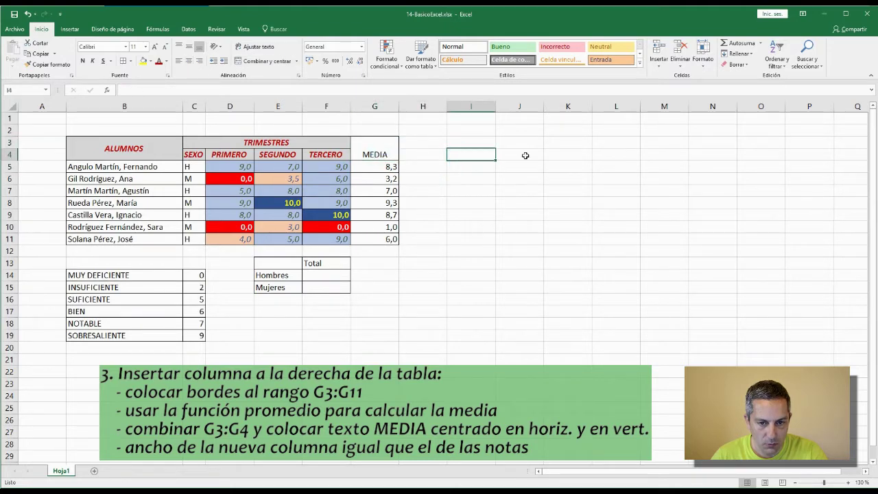
click(388, 146)
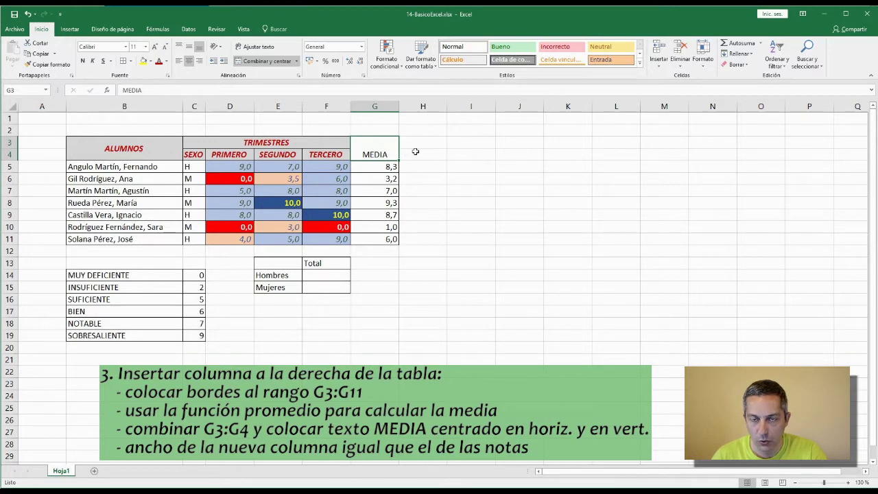
- Centre the MEDIA heading vertically within the merged cell G3:G4
double_click(373, 152)
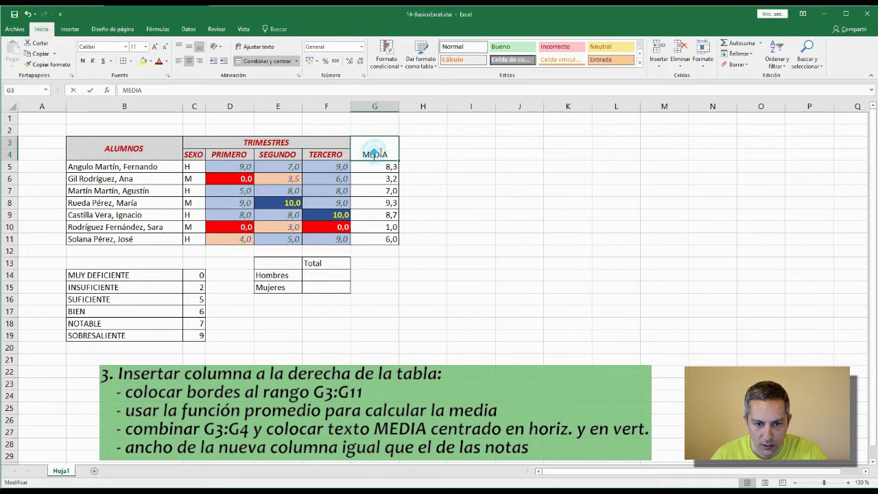
click(420, 152)
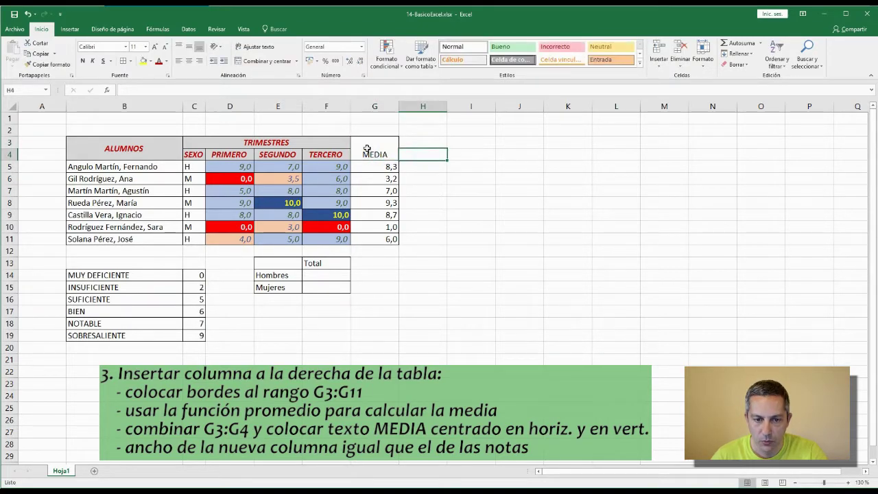
click(389, 147)
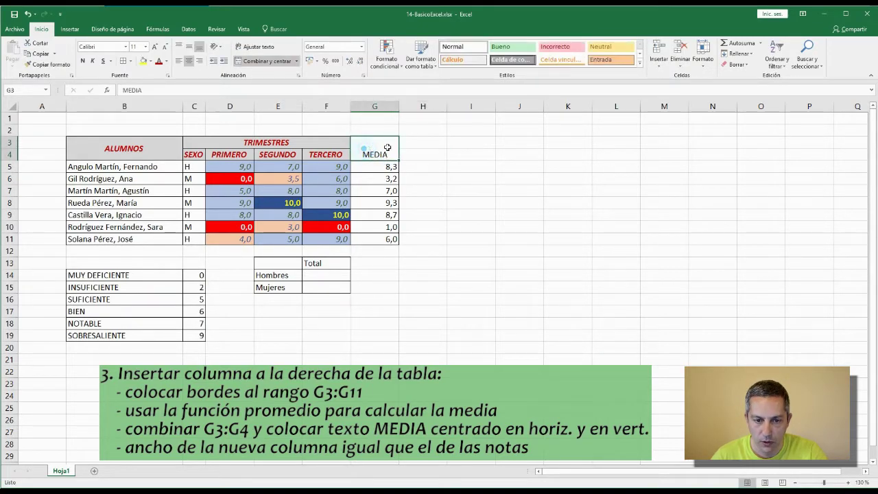
click(189, 48)
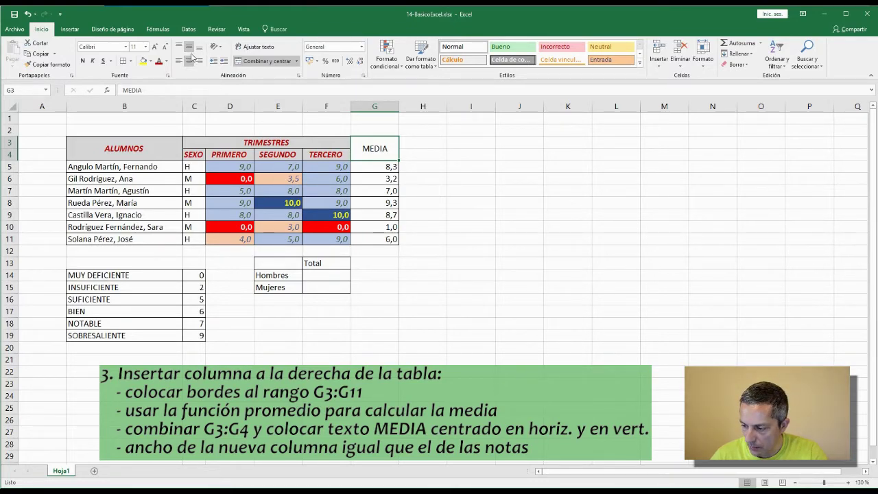
click(428, 155)
click(366, 149)
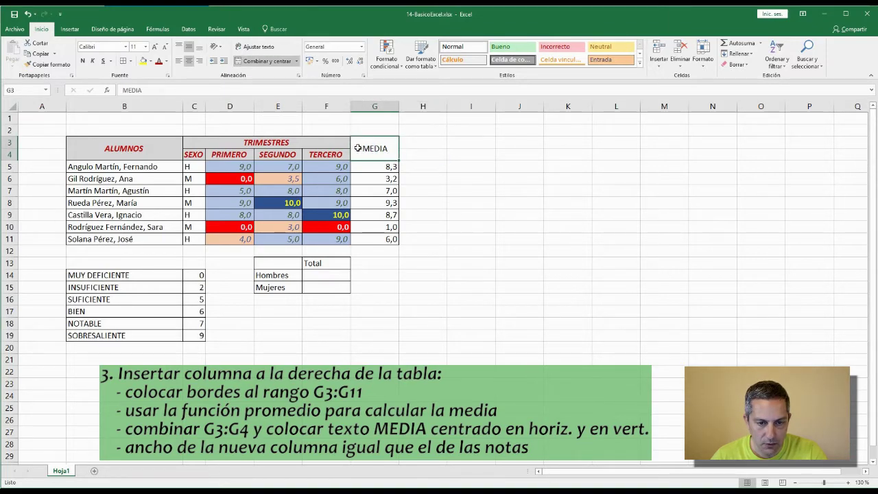
- Copy the TRIMESTRES heading's formatting to the MEDIA heading, and merge and centre G3:G4 again with middle vertical alignment
click(291, 143)
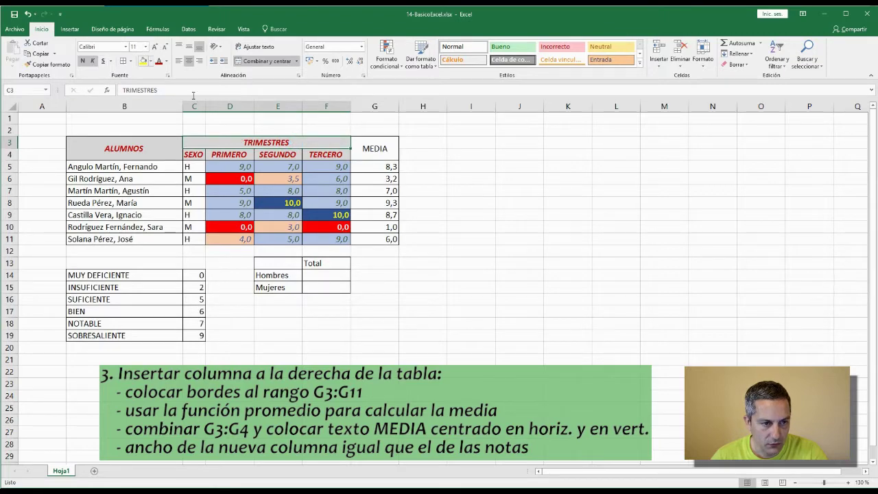
click(46, 64)
click(371, 145)
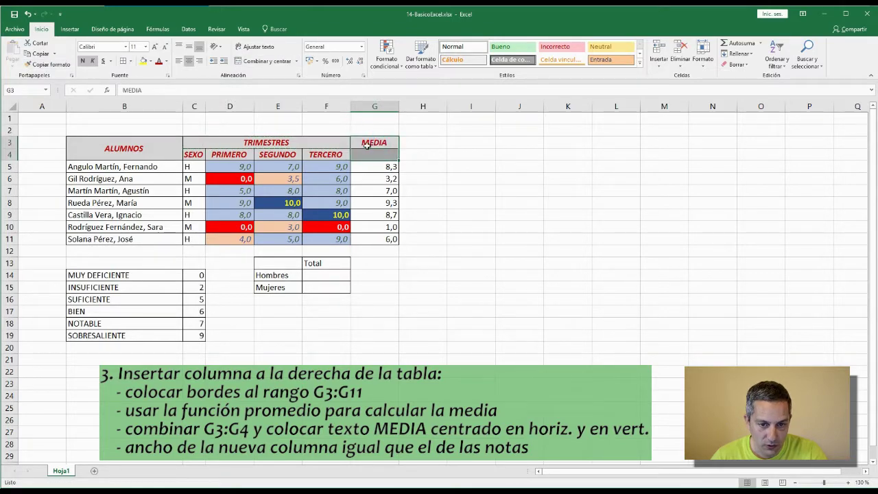
click(241, 65)
click(186, 46)
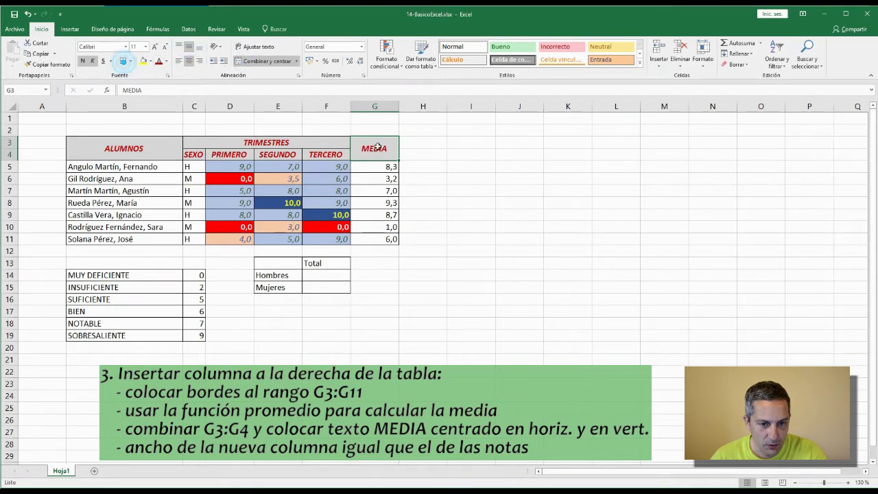
click(406, 152)
click(372, 147)
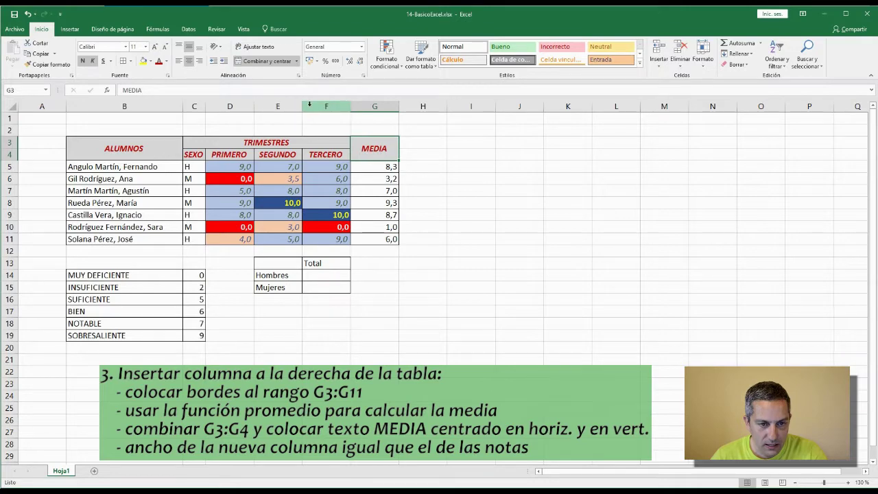
- Check the column widths of grade column E and of the MEDIA column G without changing them
click(280, 107)
right_click(282, 108)
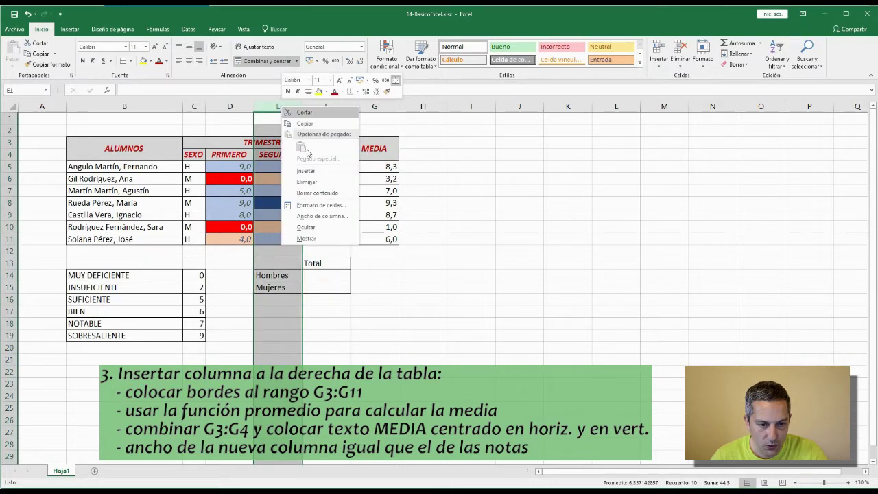
click(318, 219)
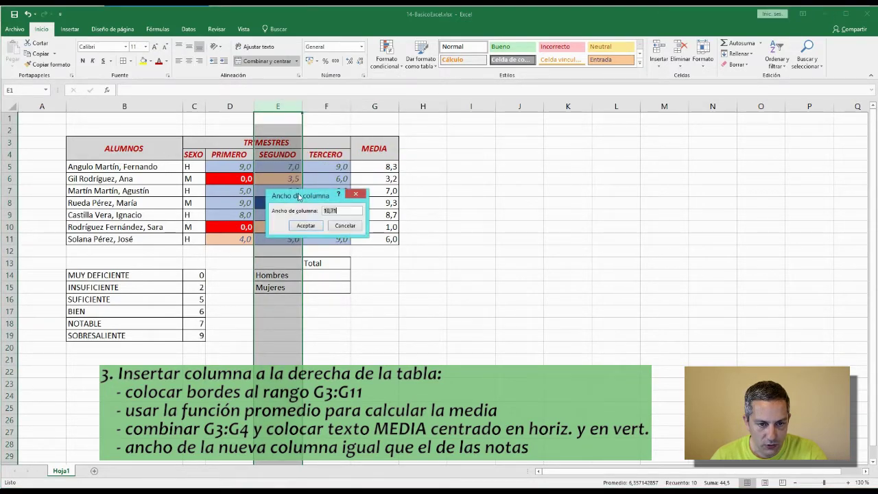
click(343, 227)
click(375, 107)
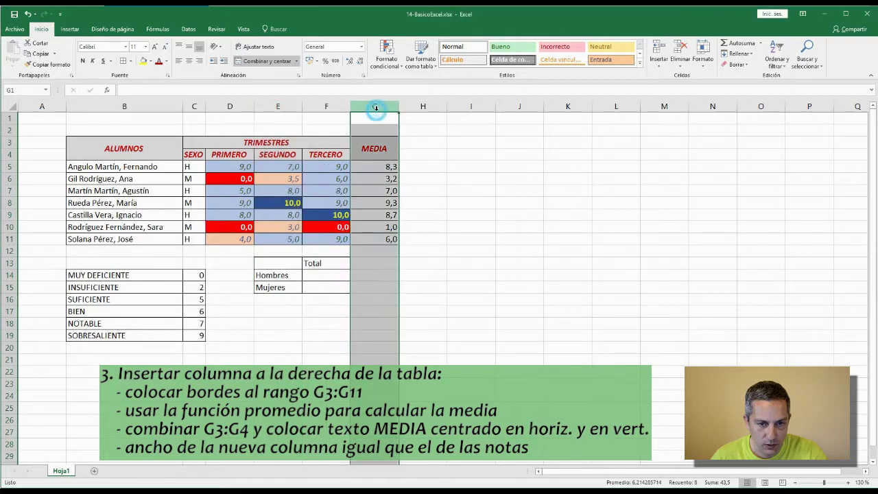
right_click(378, 110)
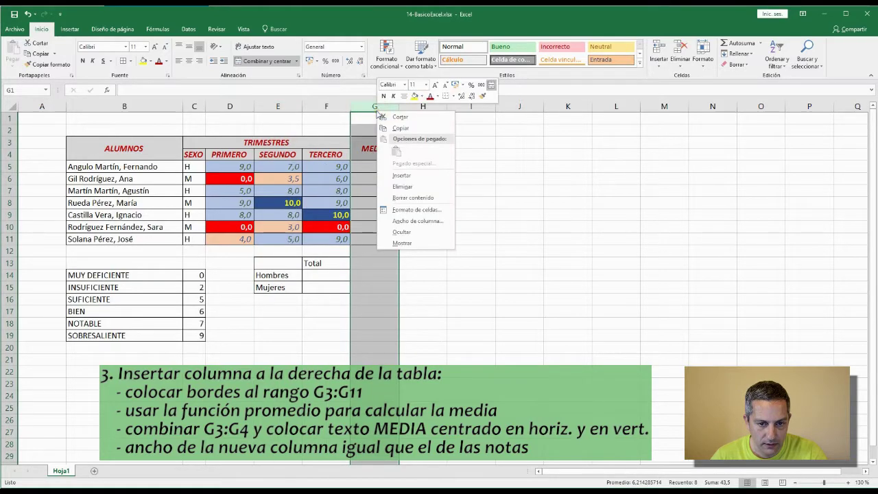
click(412, 221)
click(439, 227)
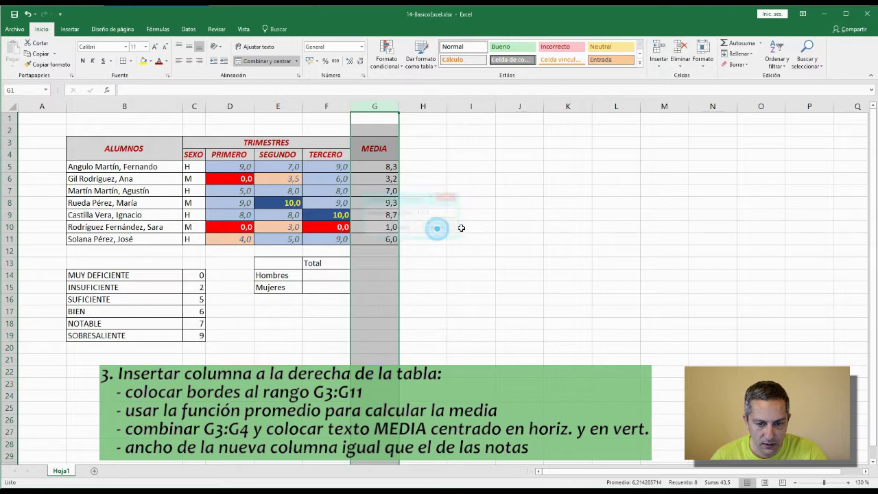
click(459, 227)
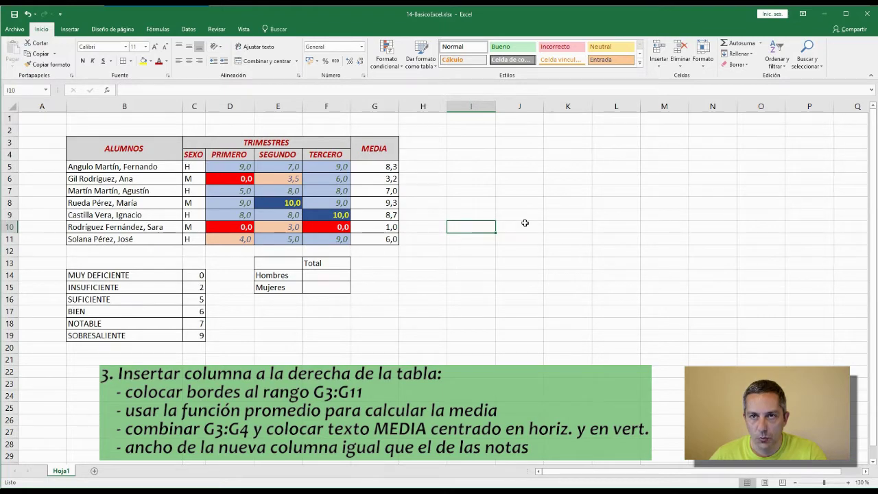
click(525, 223)
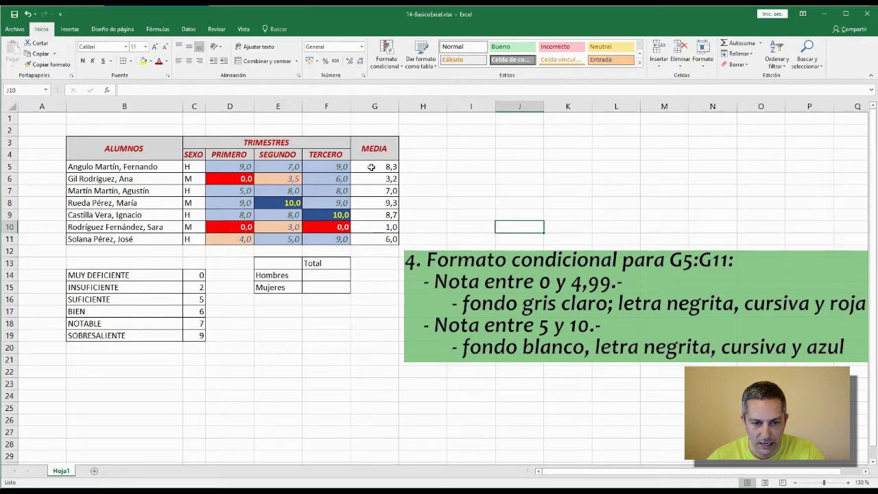
- Create a conditional formatting rule on G5:G11 for cells whose value is between 0 and 4,99
drag(373, 166, 374, 238)
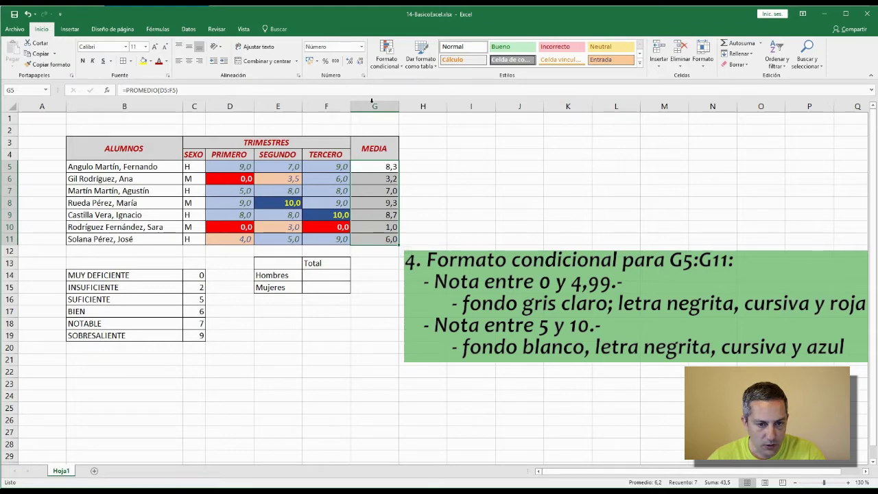
click(387, 59)
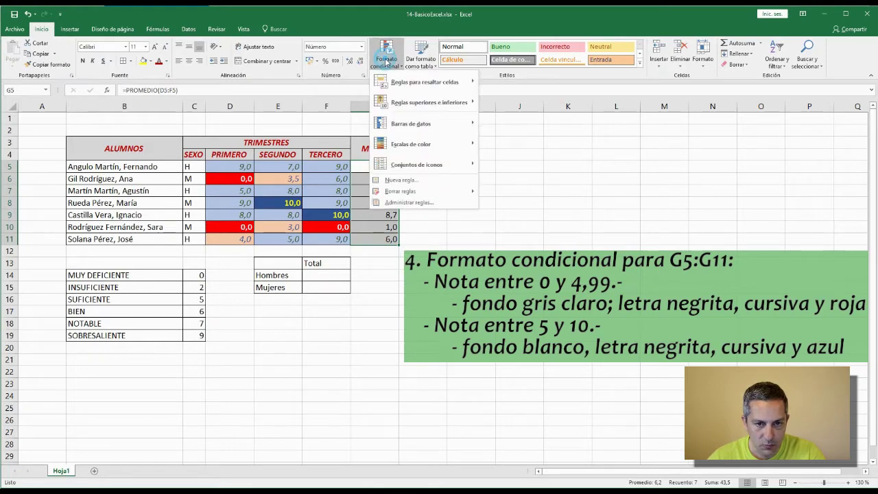
click(405, 181)
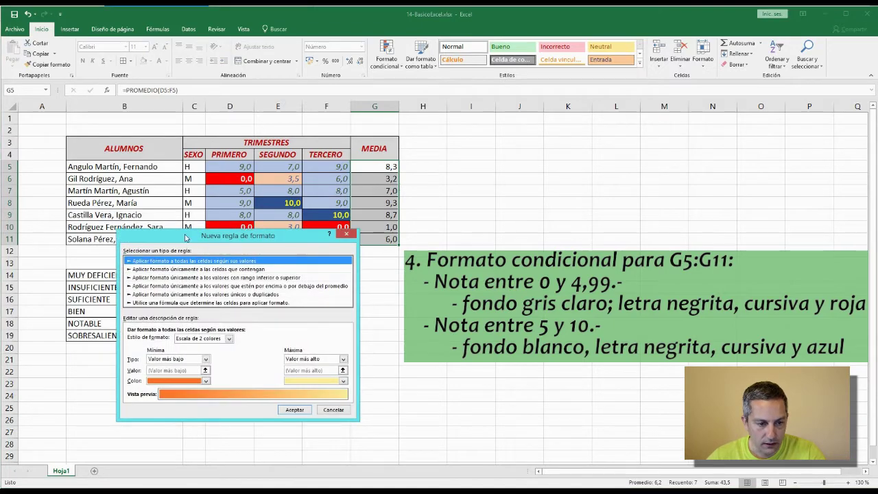
click(173, 269)
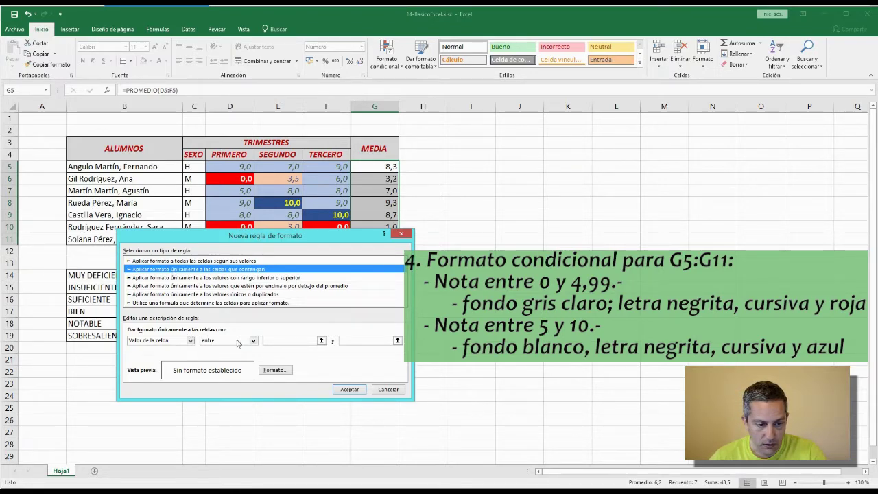
click(292, 340)
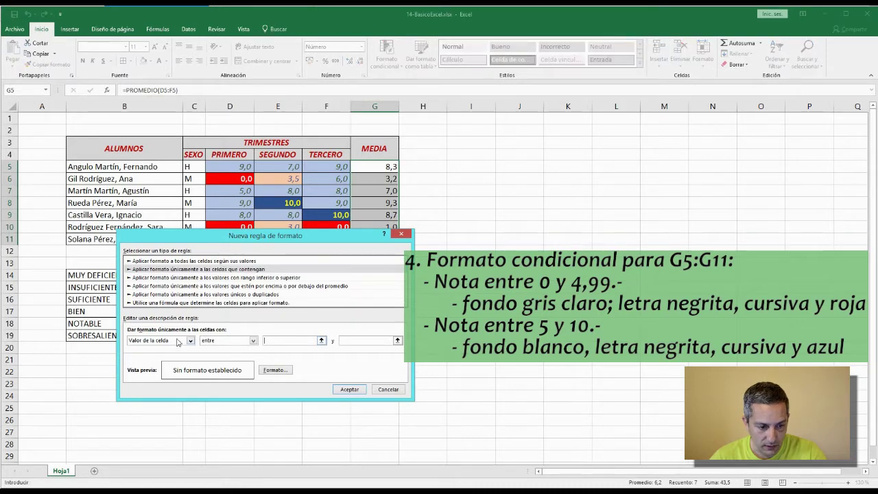
text(0)
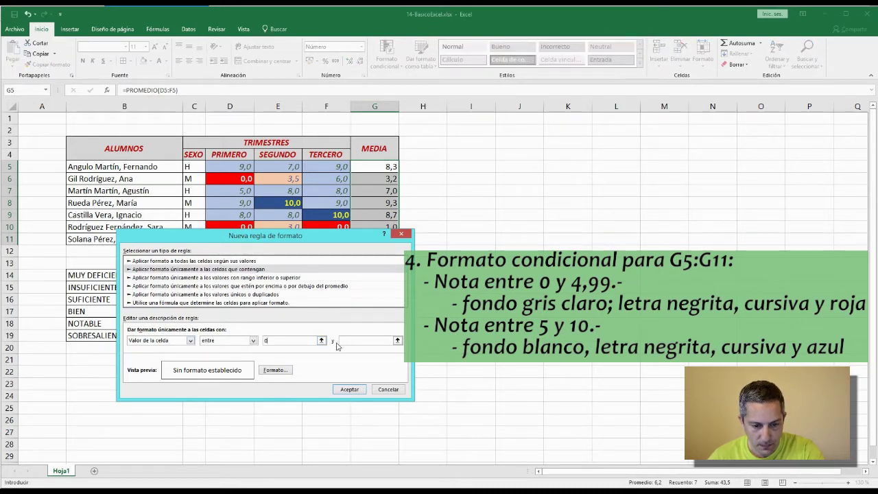
click(350, 341)
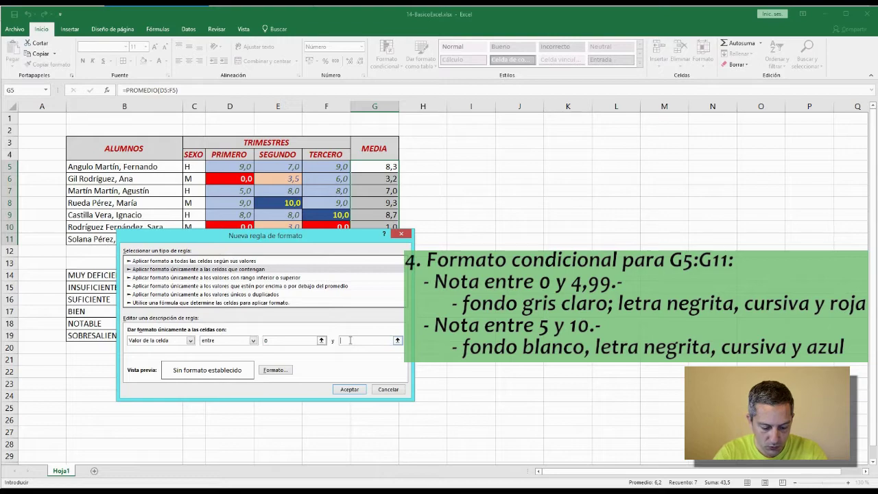
text(4)
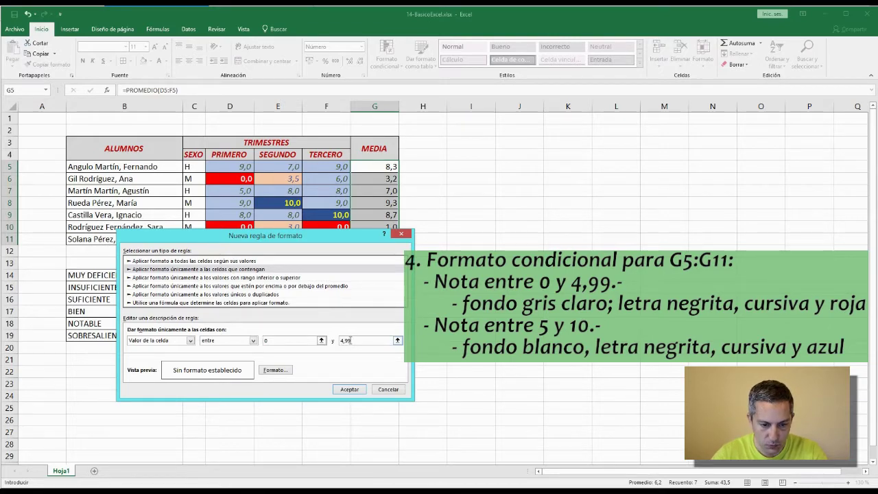
text(,99)
- Give the 0 to 4,99 rule a light gray fill and bold italic red text, and apply it
click(285, 372)
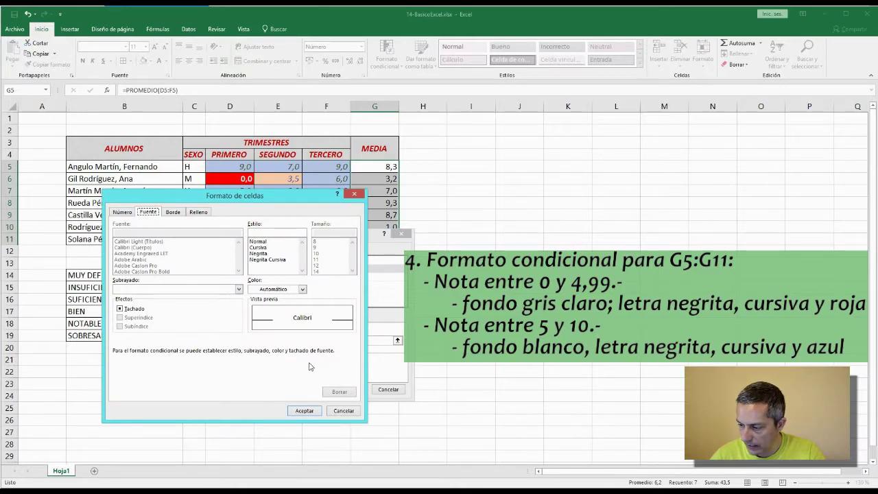
click(198, 212)
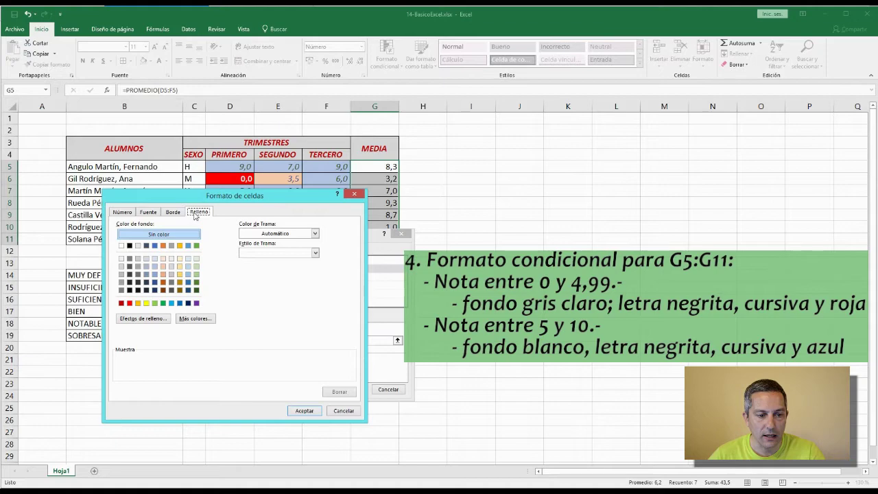
click(121, 268)
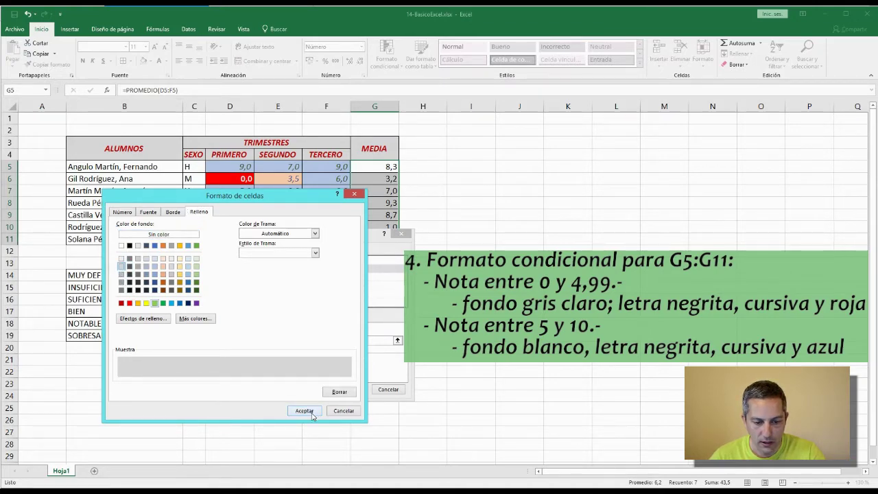
click(149, 212)
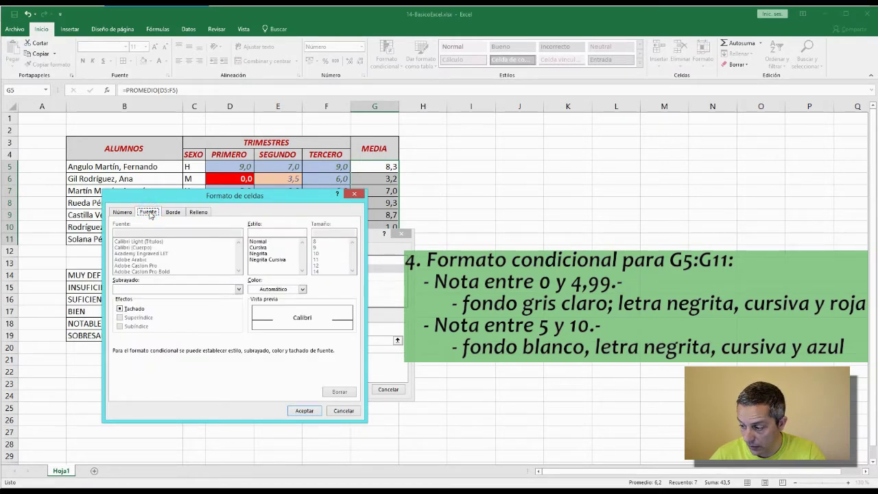
click(268, 261)
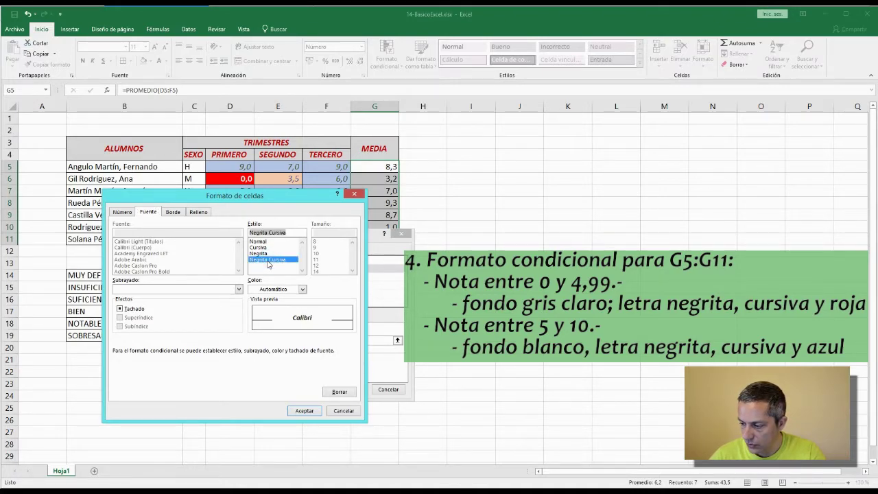
click(299, 290)
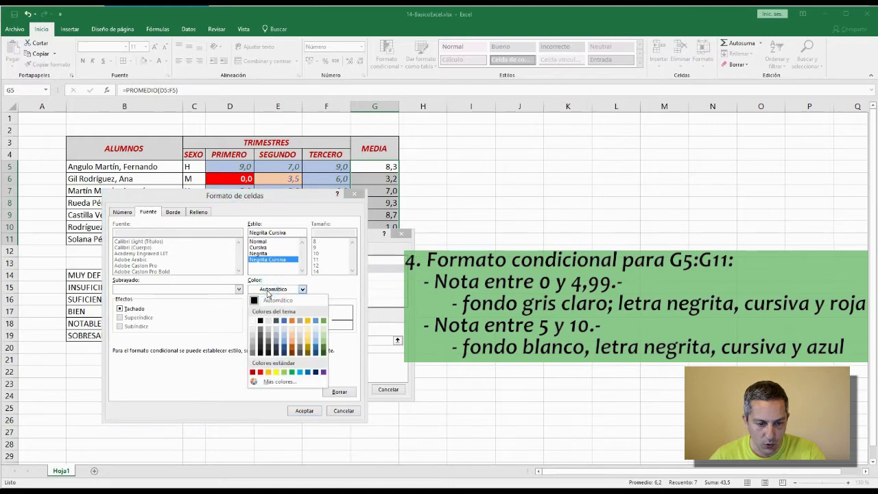
click(261, 373)
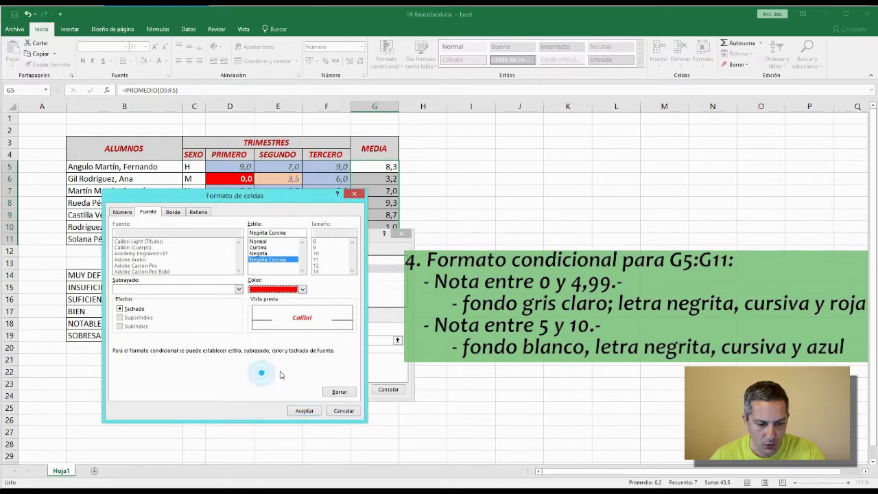
click(306, 413)
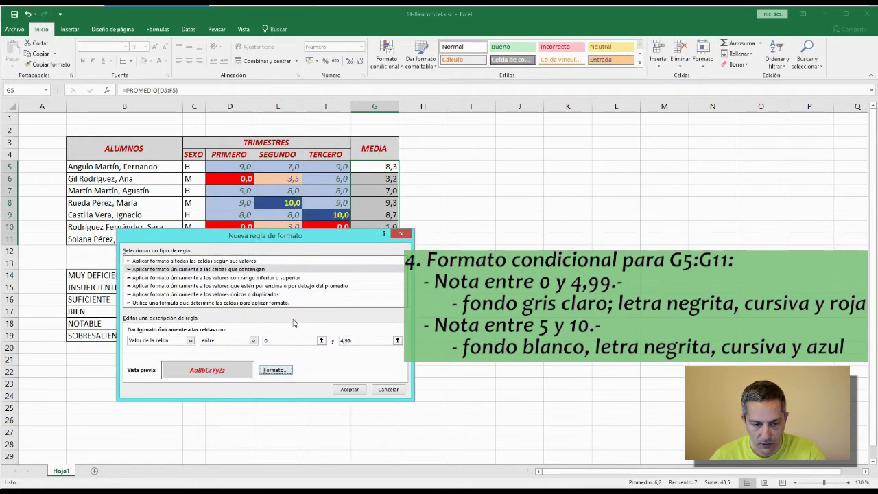
click(354, 391)
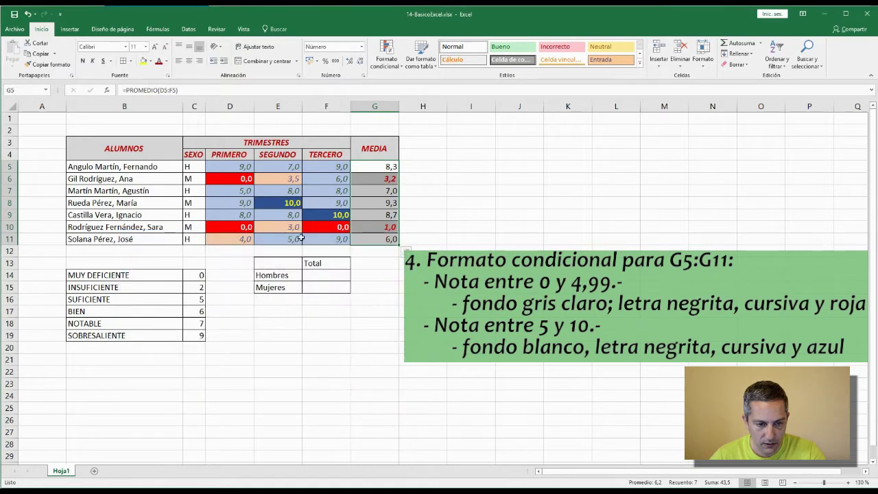
- Create a conditional formatting rule on G5:G11 for cells whose value is between 5 and 10
click(385, 56)
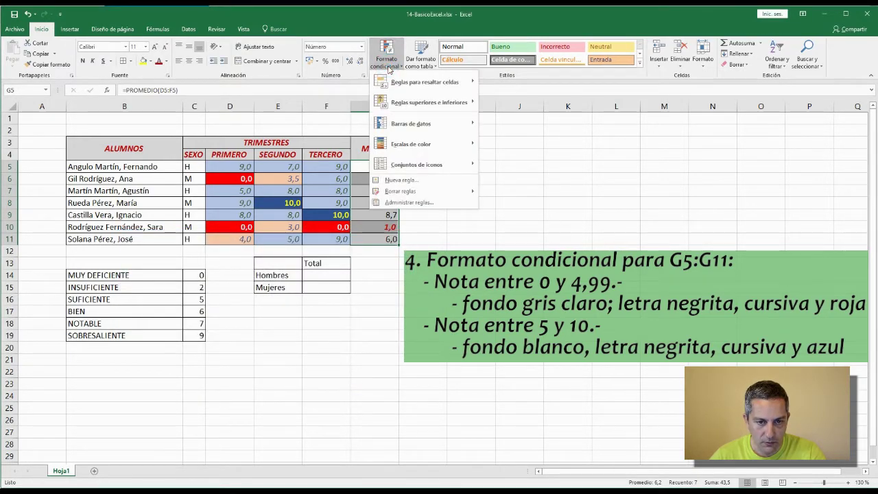
click(402, 180)
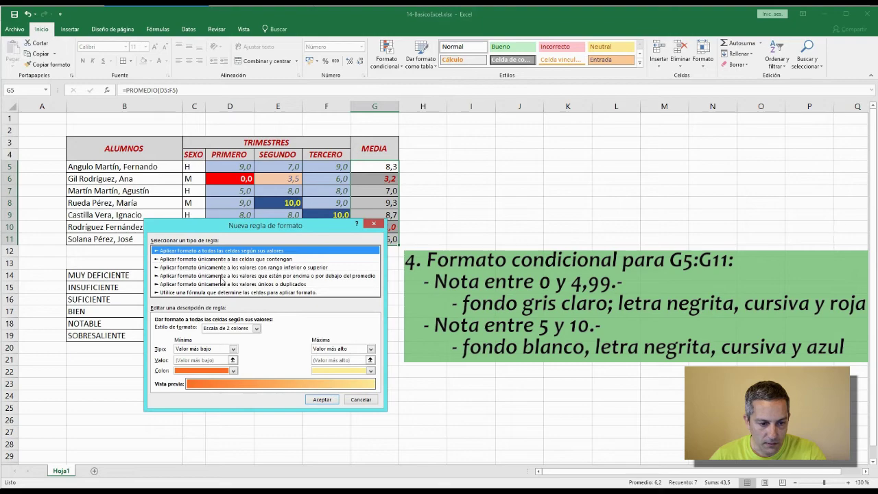
click(220, 260)
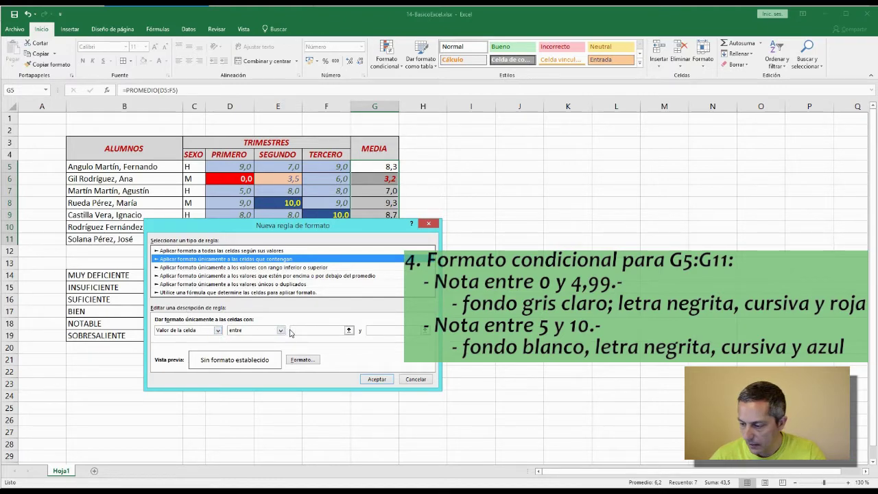
click(348, 330)
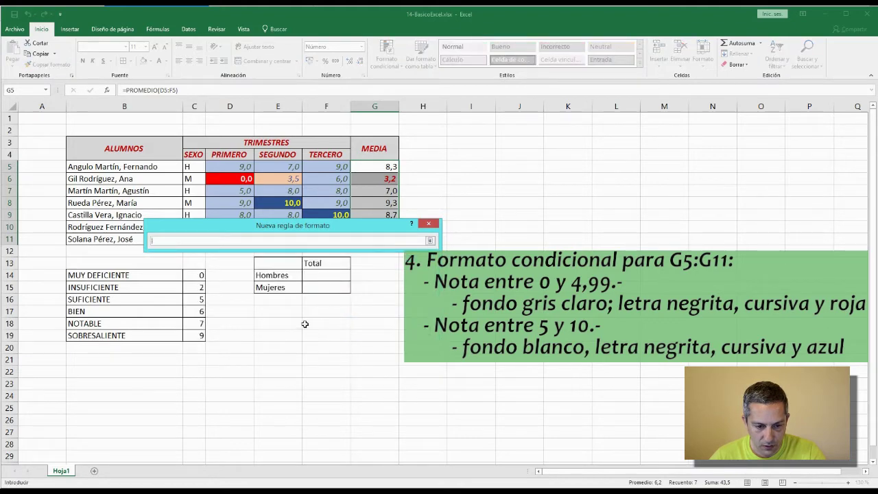
click(430, 241)
text(5)
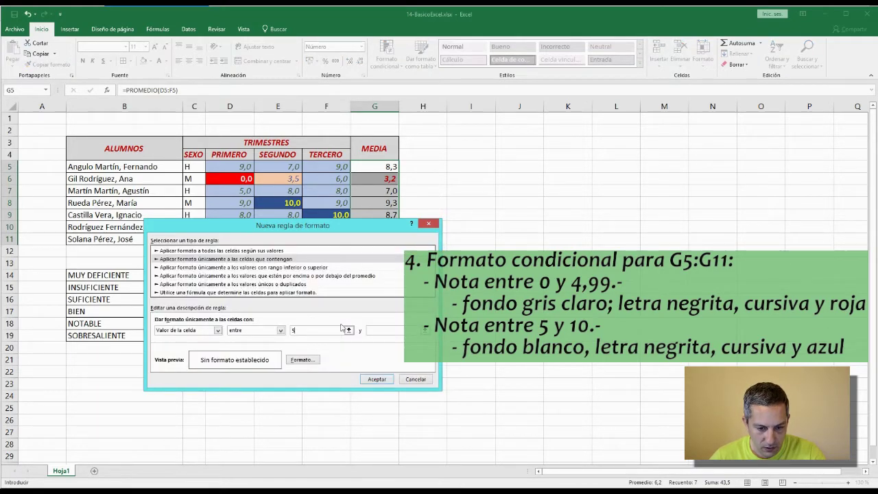
click(376, 330)
text(1)
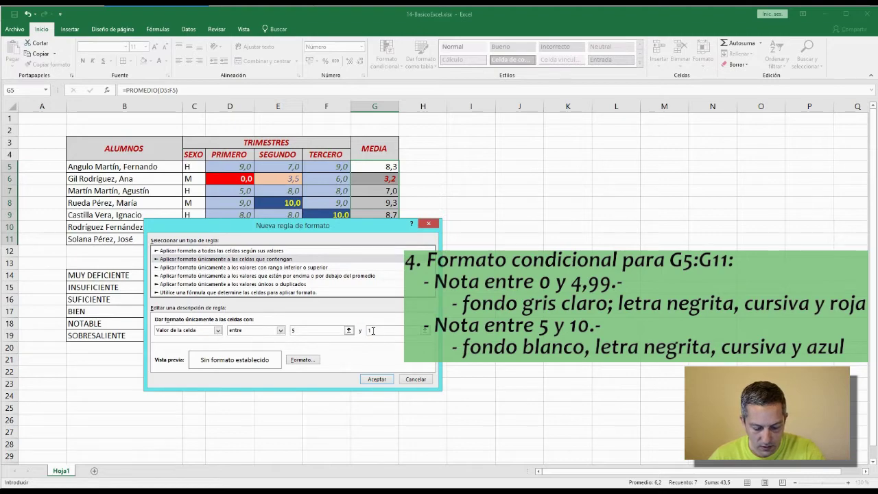
text(0)
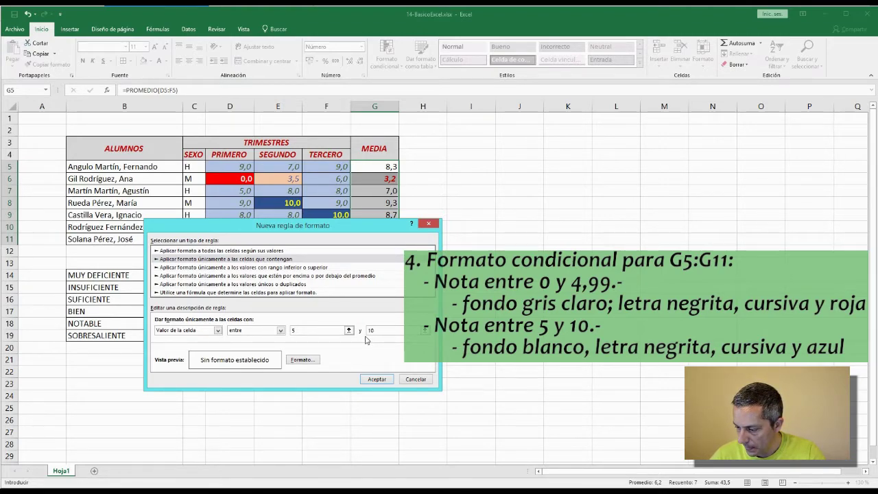
- Give the 5 to 10 rule bold italic blue text with no fill, and apply it
click(303, 361)
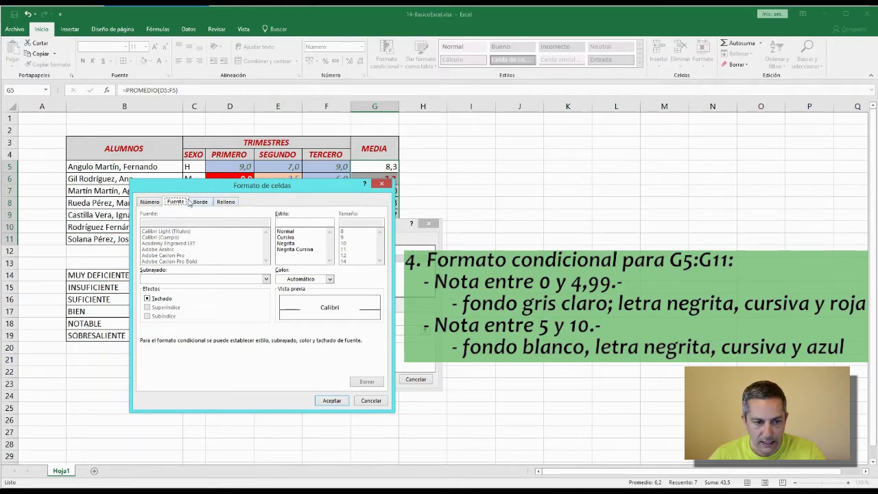
click(290, 249)
click(296, 279)
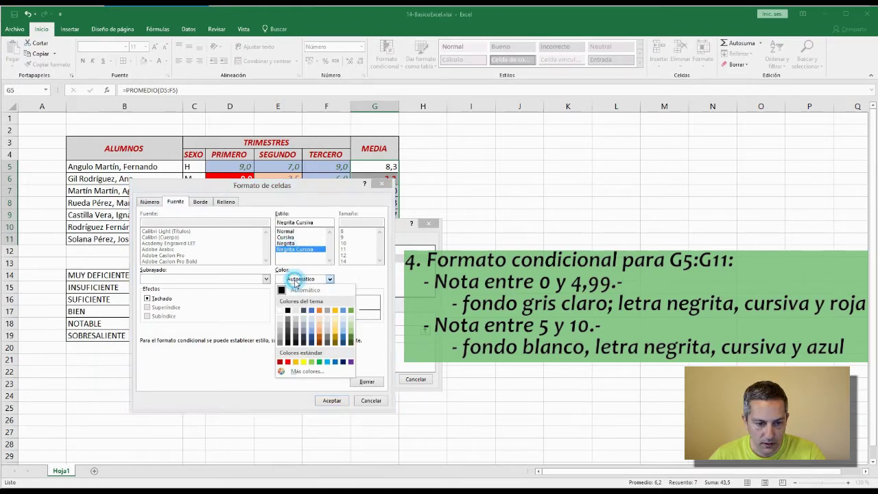
click(313, 336)
click(332, 401)
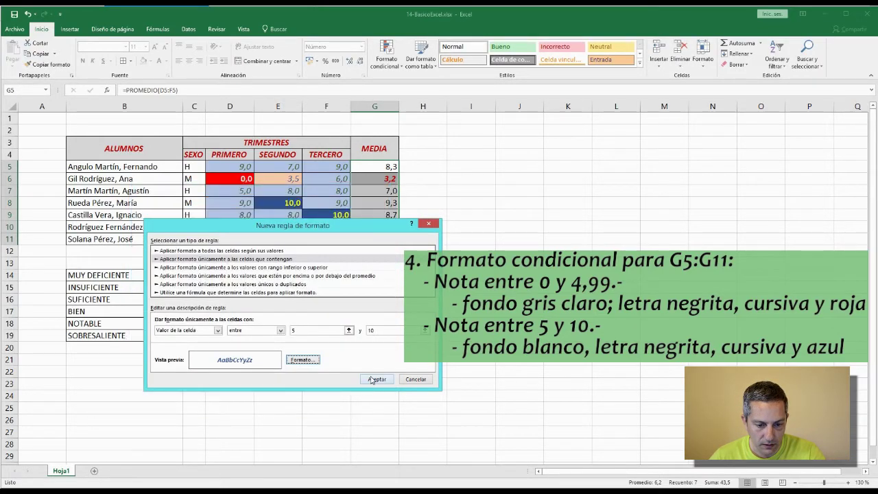
click(373, 379)
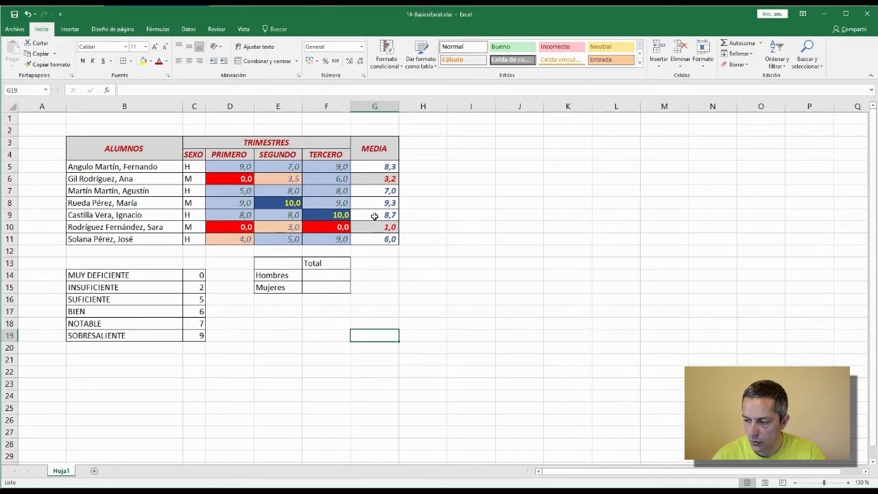
- Merge and centre H3:H4 and enter the heading MEDIA ALFABÉTICA in the merged cell
click(407, 175)
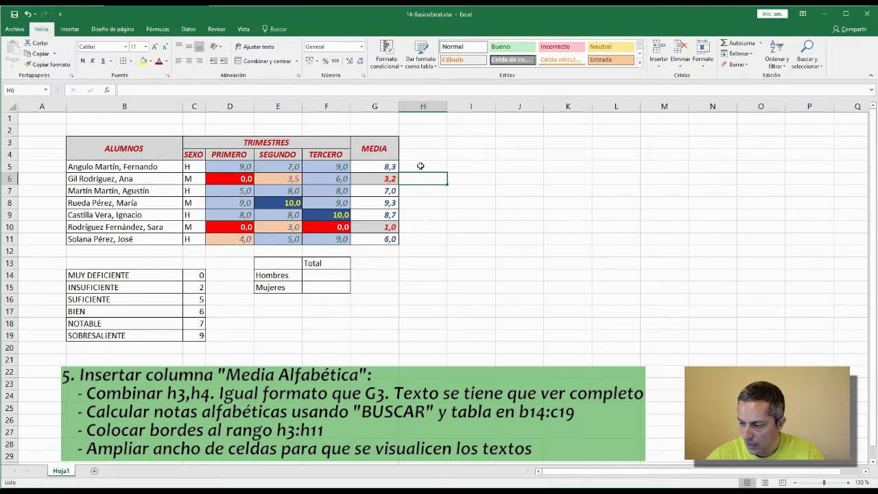
drag(423, 142, 423, 153)
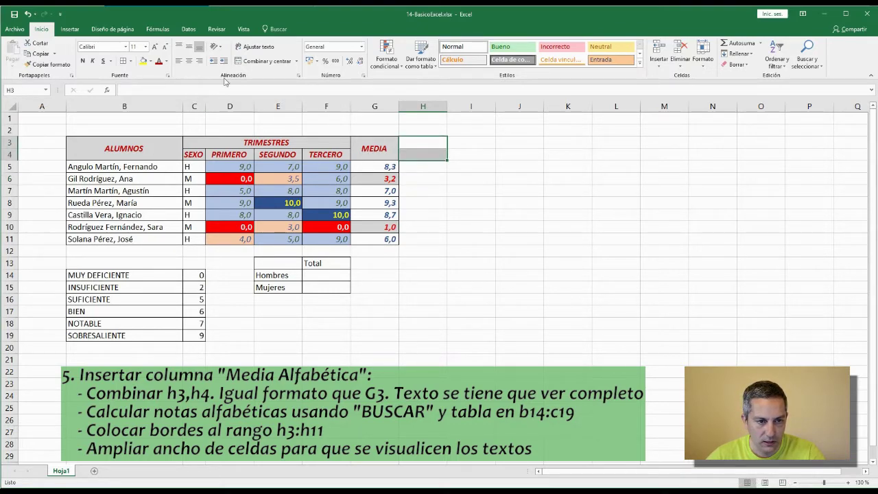
click(251, 62)
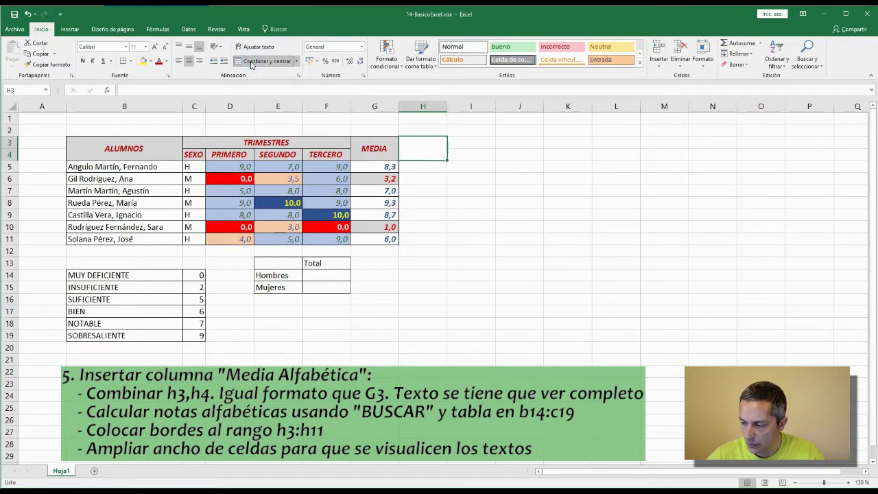
double_click(420, 147)
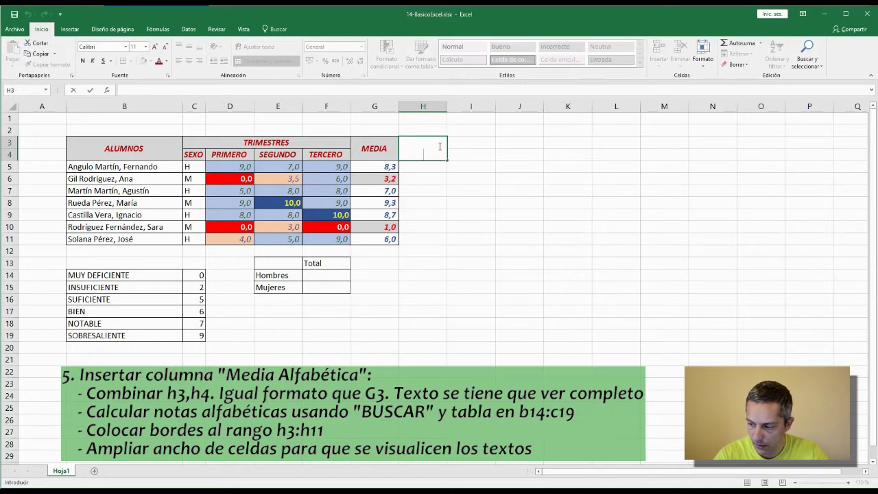
text(MEDOA)
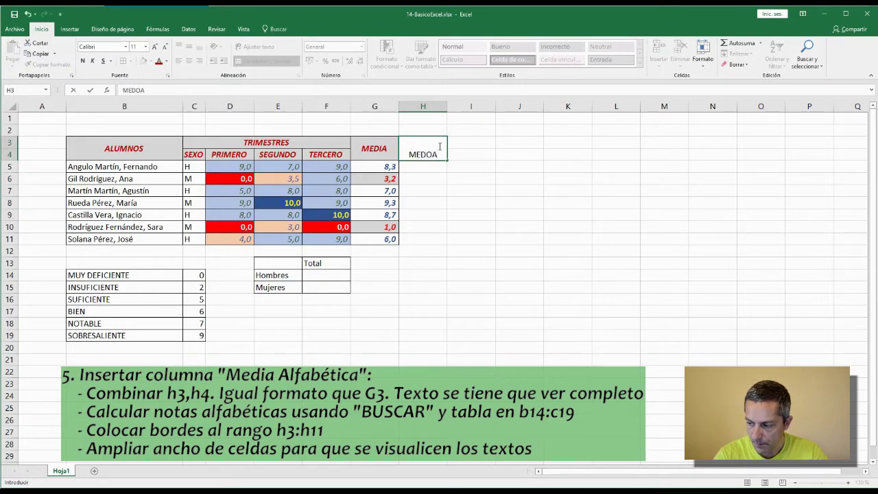
key(BackSpace)
key(BackSpace)
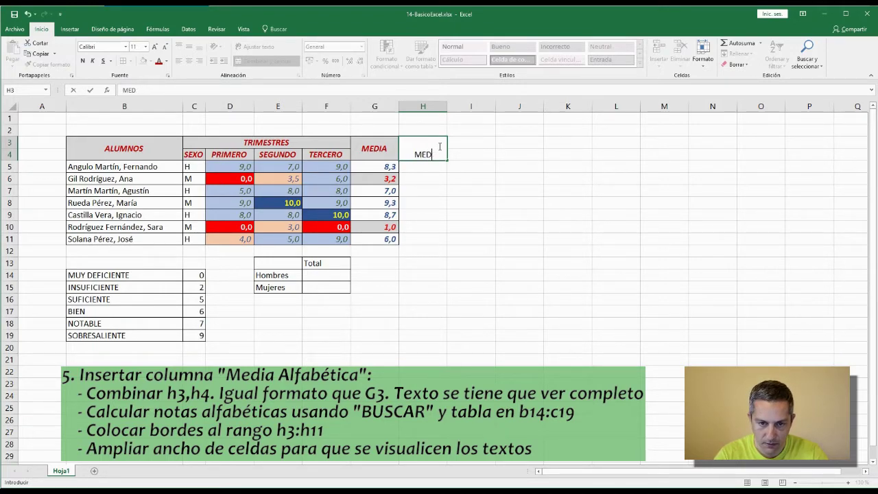
text(IA AL)
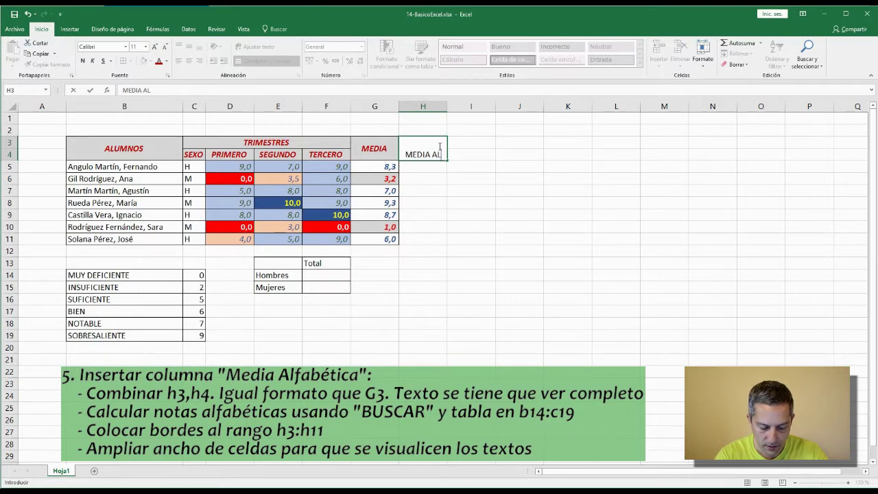
text(FABÉTICA)
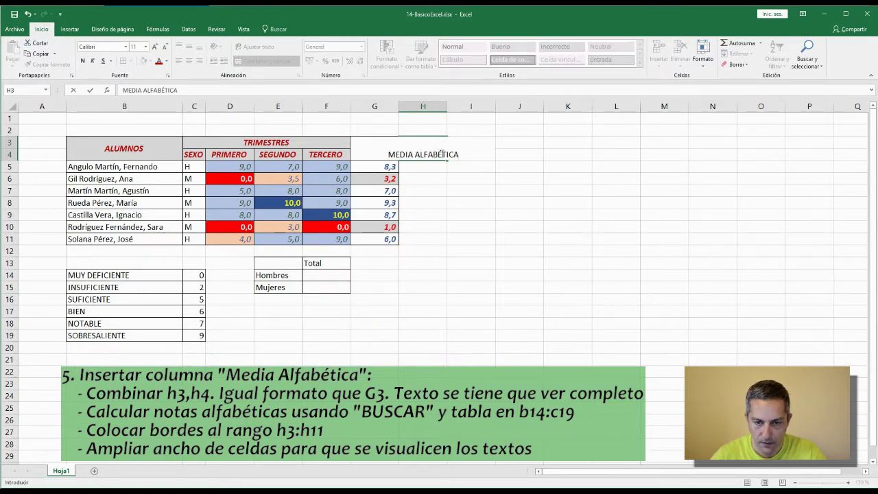
click(437, 186)
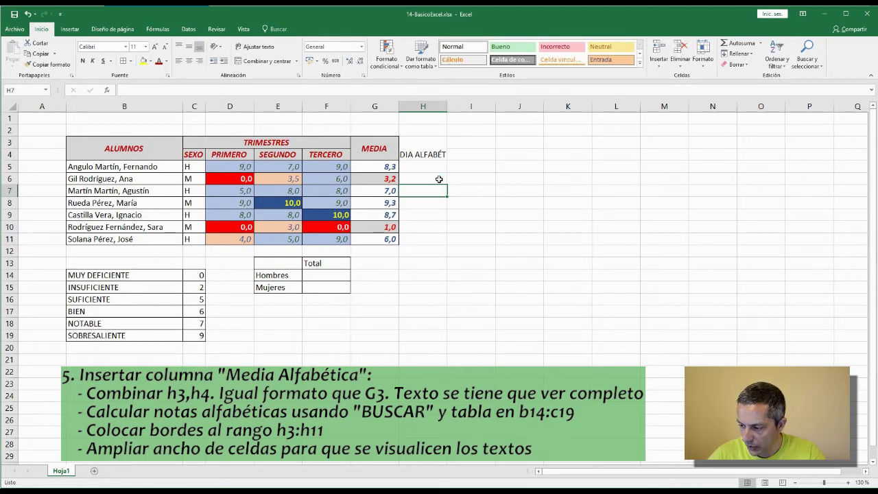
- Copy the MEDIA heading's formatting to the MEDIA ALFABÉTICA heading in H3
click(376, 153)
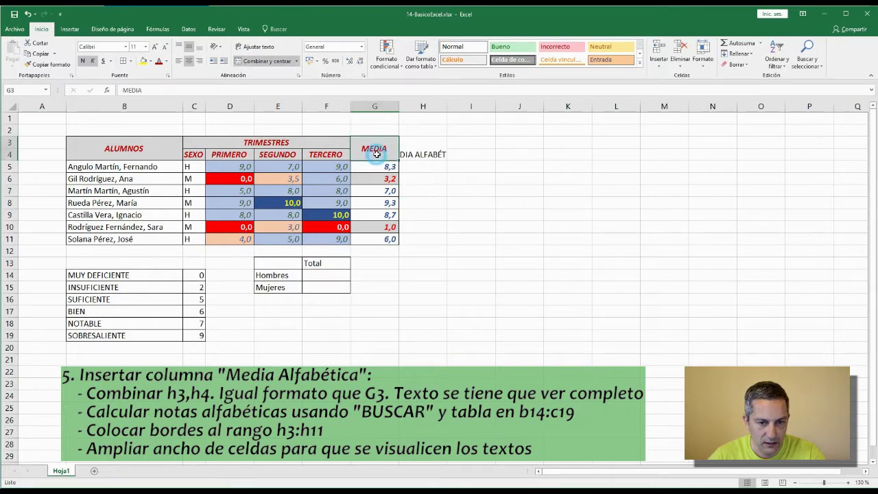
click(58, 66)
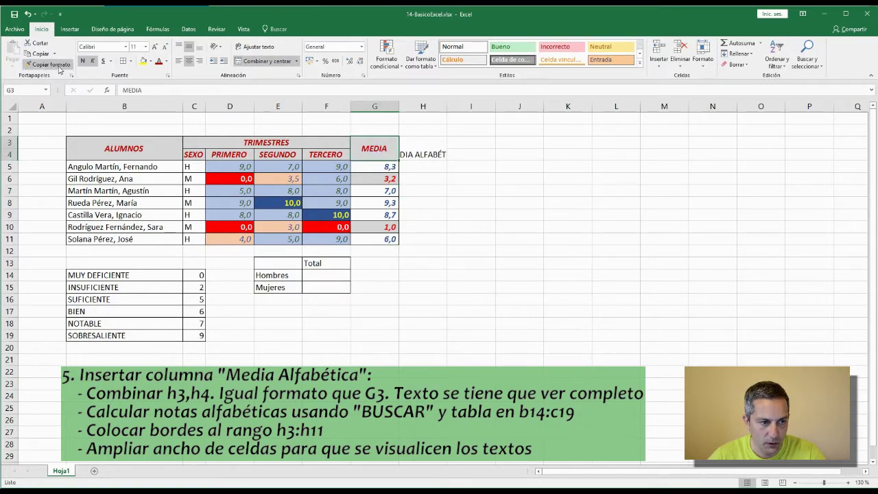
click(423, 148)
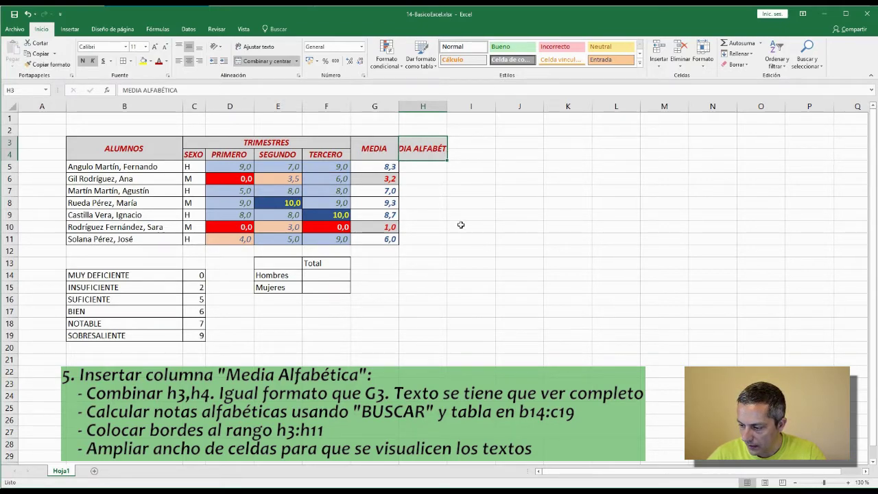
- Turn on text wrapping for the MEDIA ALFABÉTICA heading and widen column H slightly so each word fits on its line
right_click(422, 149)
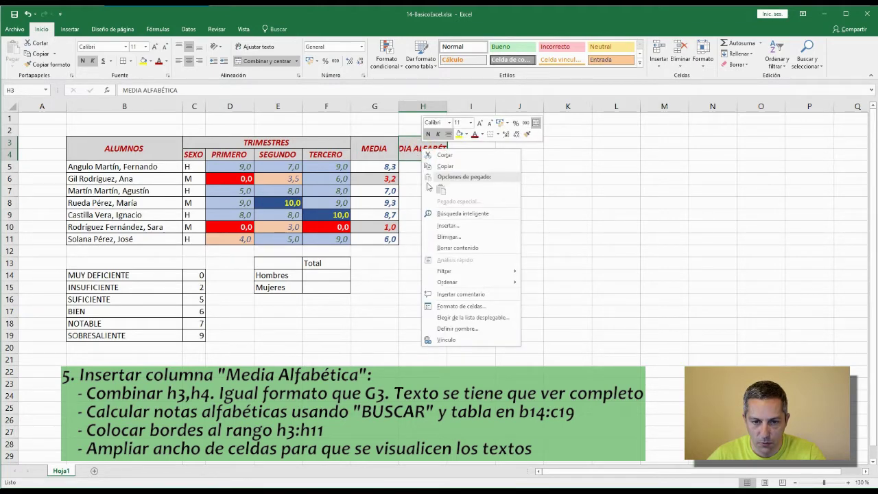
click(459, 307)
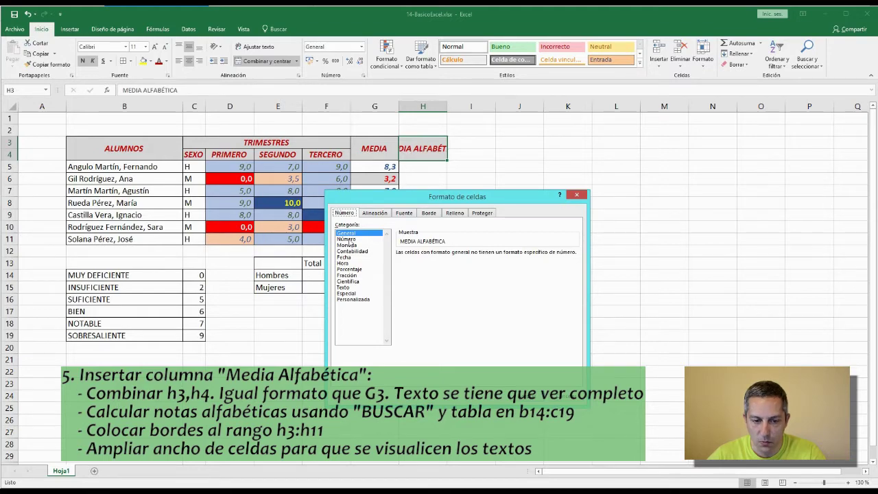
click(377, 214)
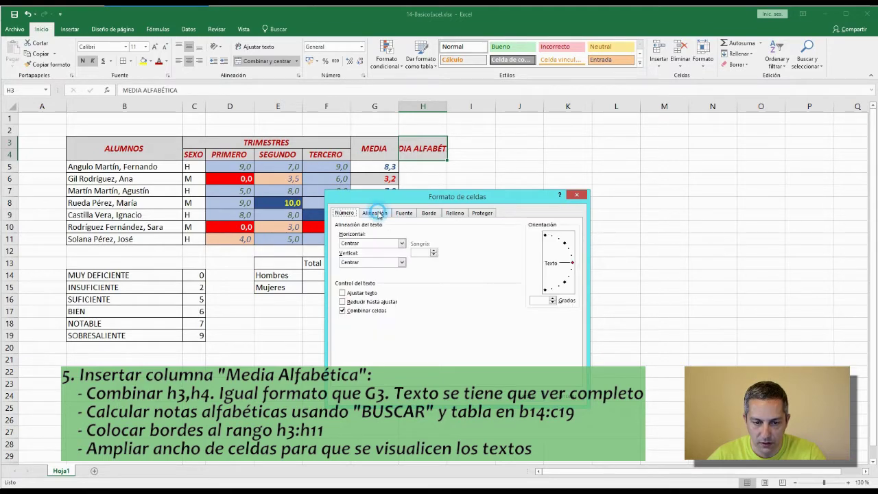
click(343, 293)
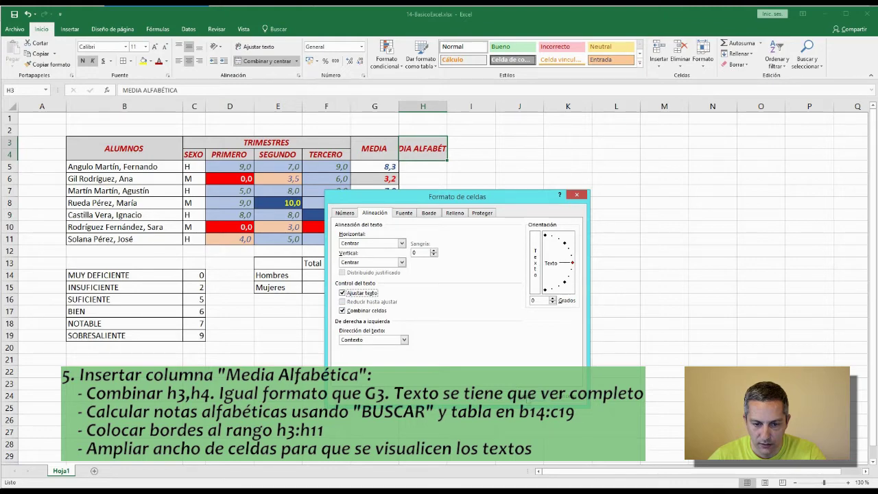
click(525, 395)
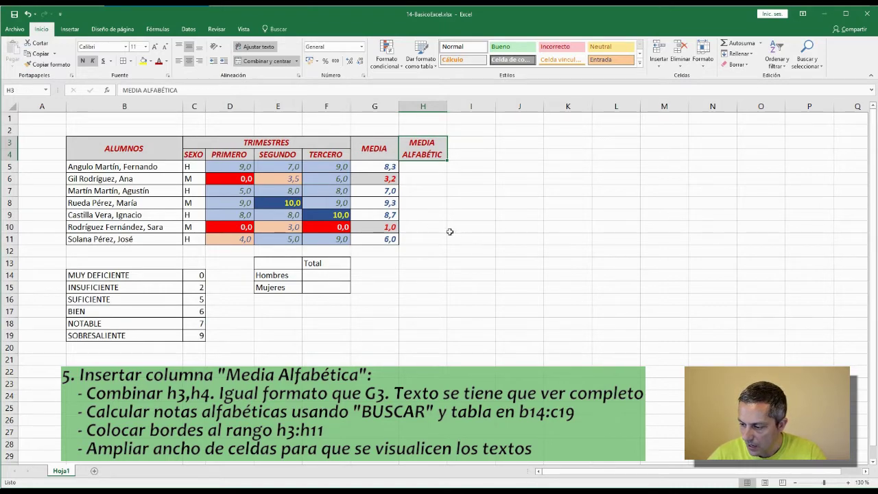
click(431, 254)
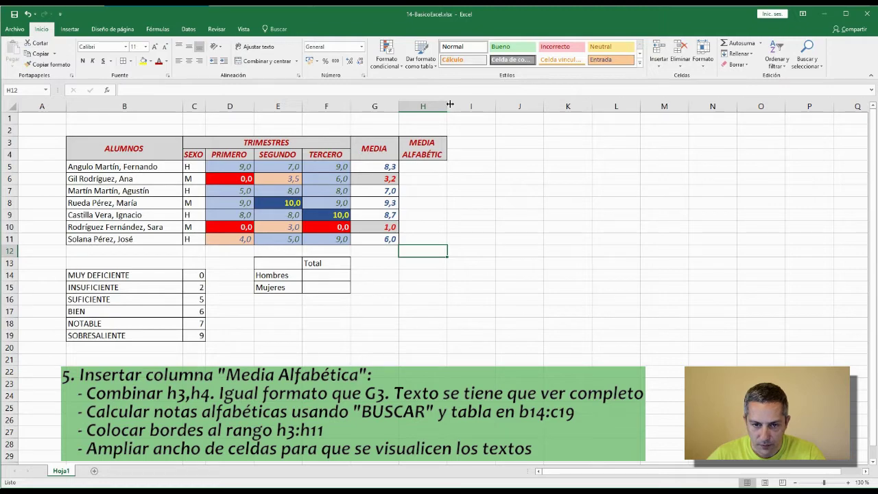
drag(450, 103, 451, 104)
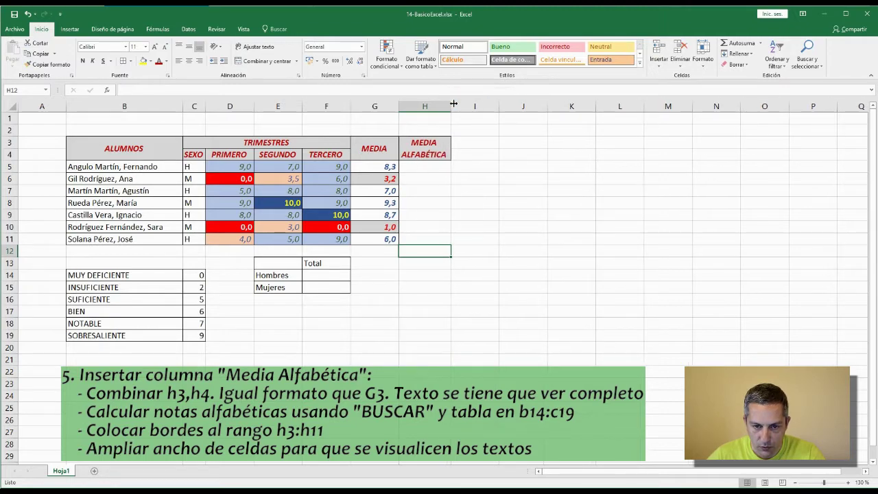
- Enter =BUSCAR(G5;C14:C19;B14:B19) in H5 to look up the first student's alphabetical grade
drag(430, 171, 429, 234)
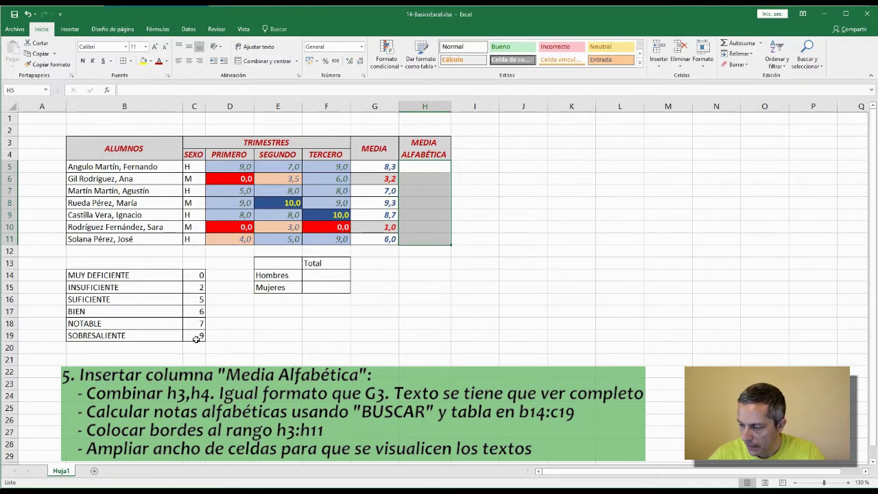
double_click(413, 168)
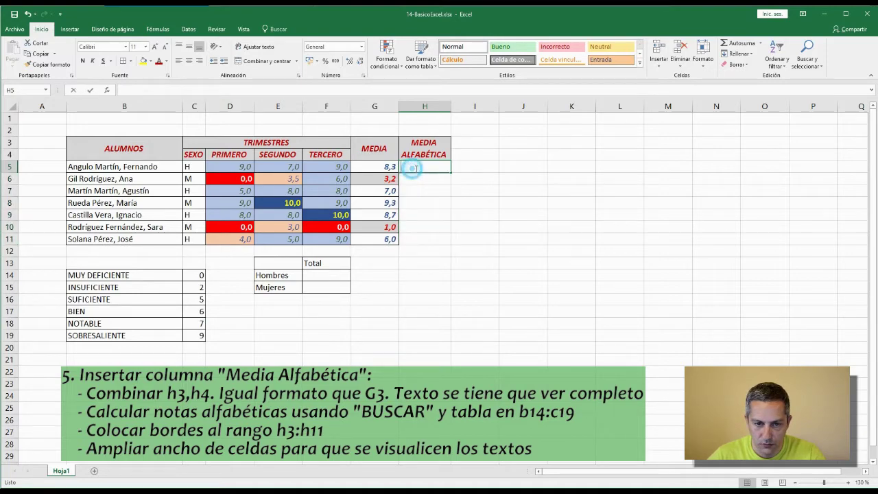
text(=BUSCAR)
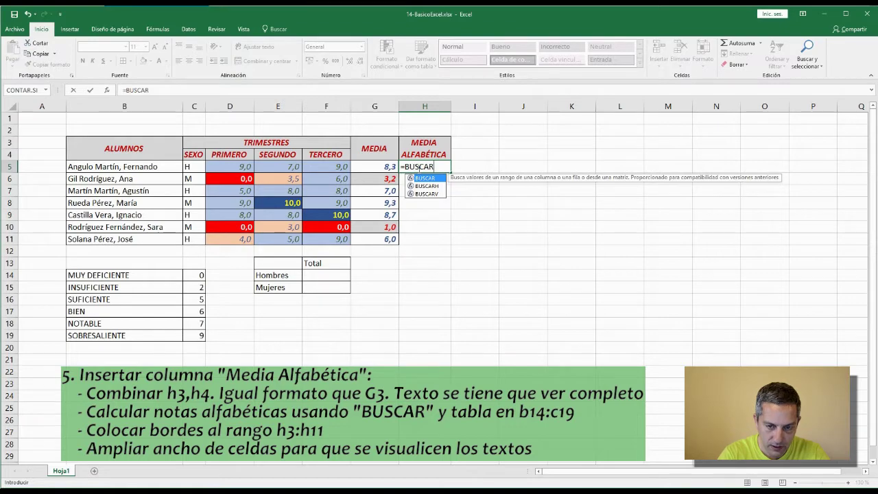
text(()
click(386, 167)
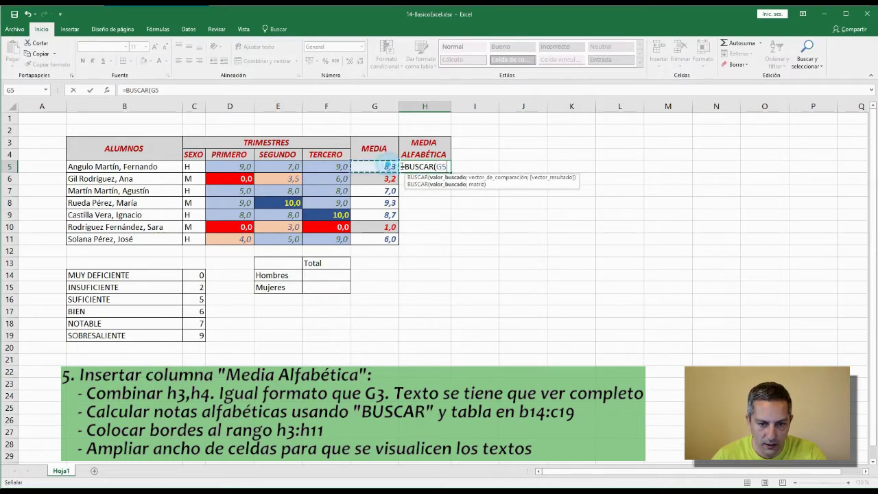
text(;)
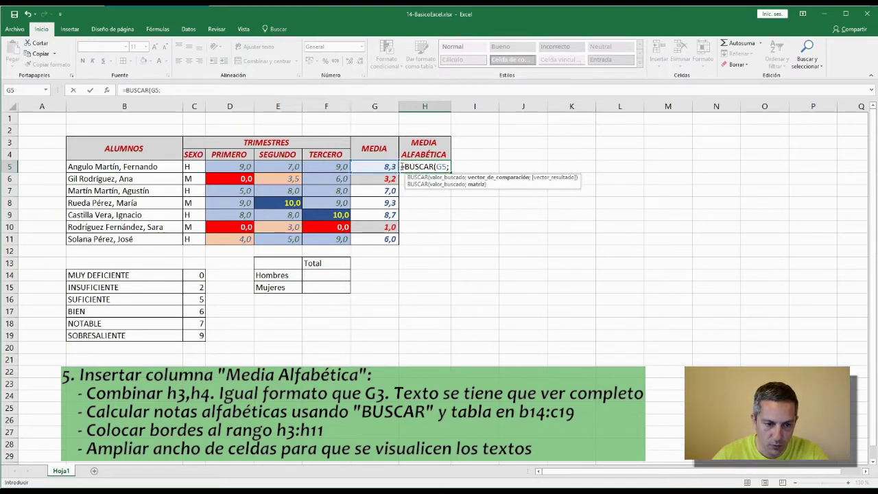
drag(195, 275, 198, 337)
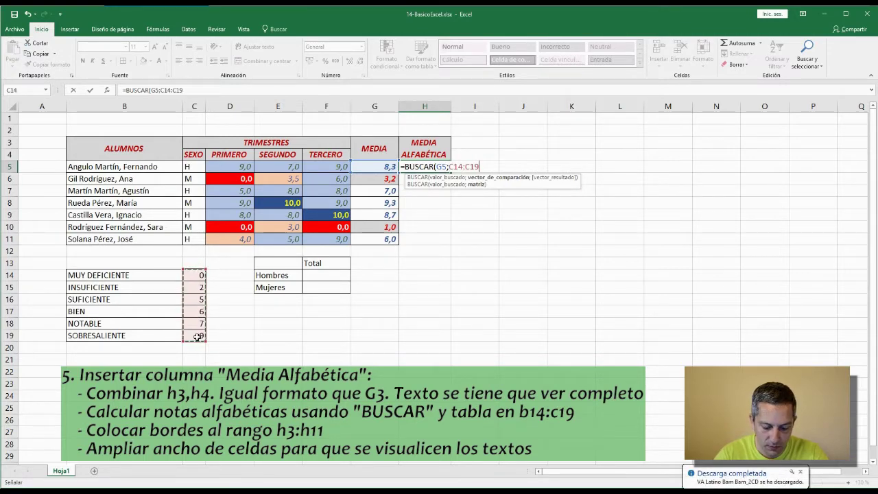
text(;)
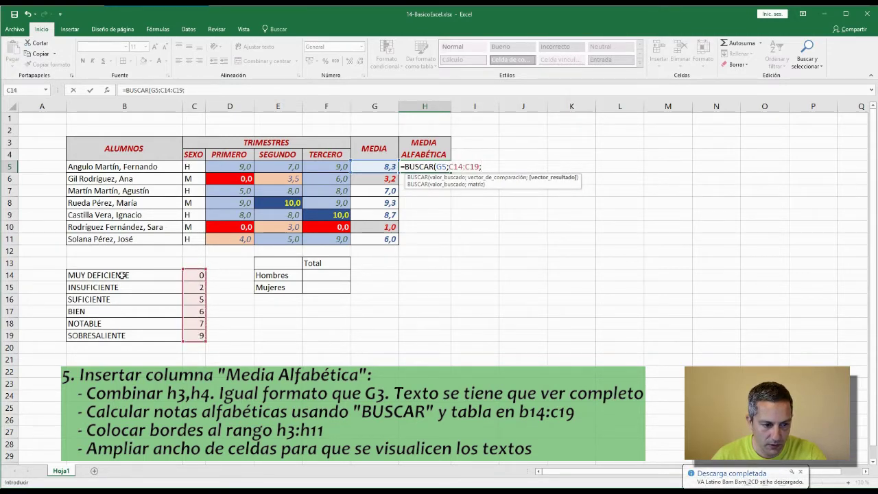
drag(118, 278, 120, 334)
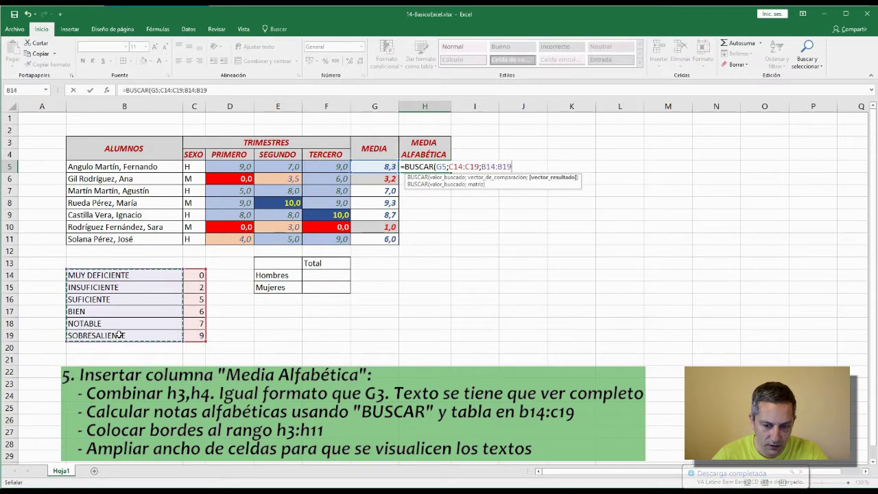
text())
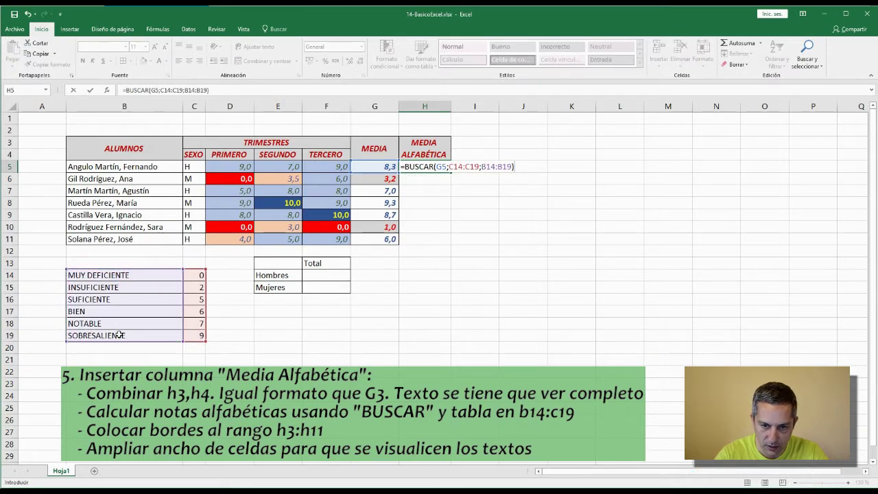
key(Return)
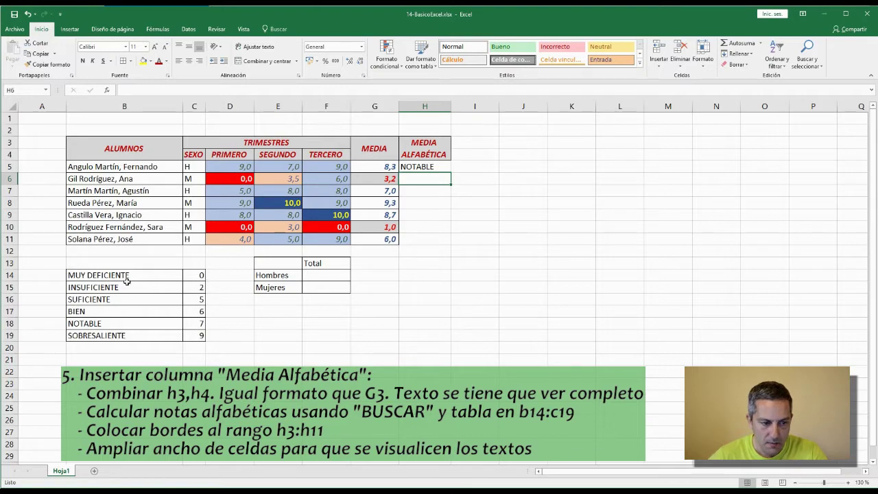
- Fix the row references of both lookup ranges in H5, making the formula =BUSCAR(G5;C$14:C$19;B$14:B$19)
click(424, 167)
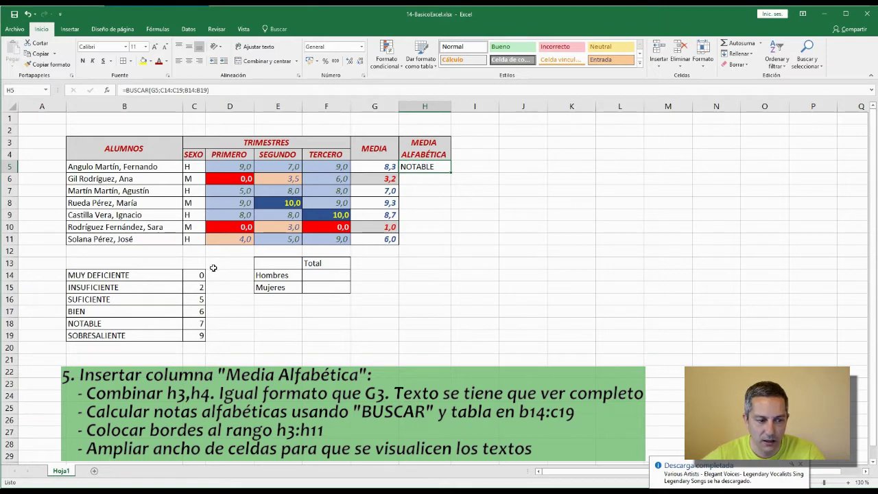
double_click(414, 168)
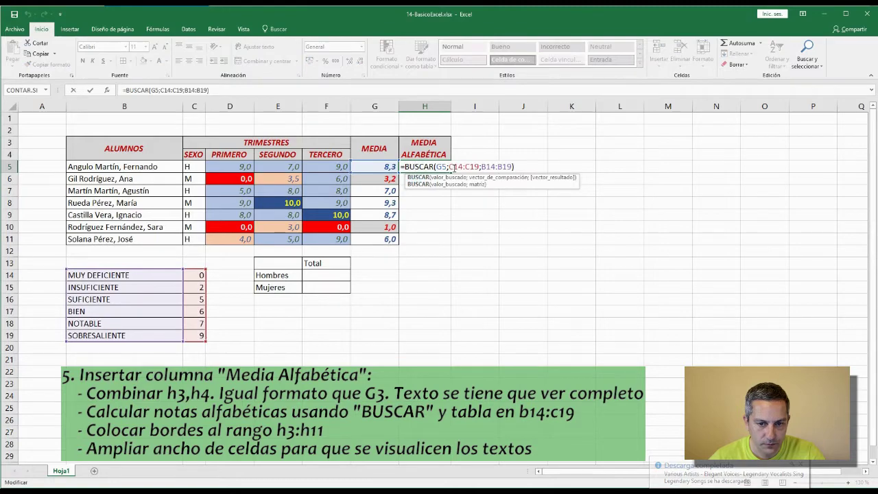
click(459, 167)
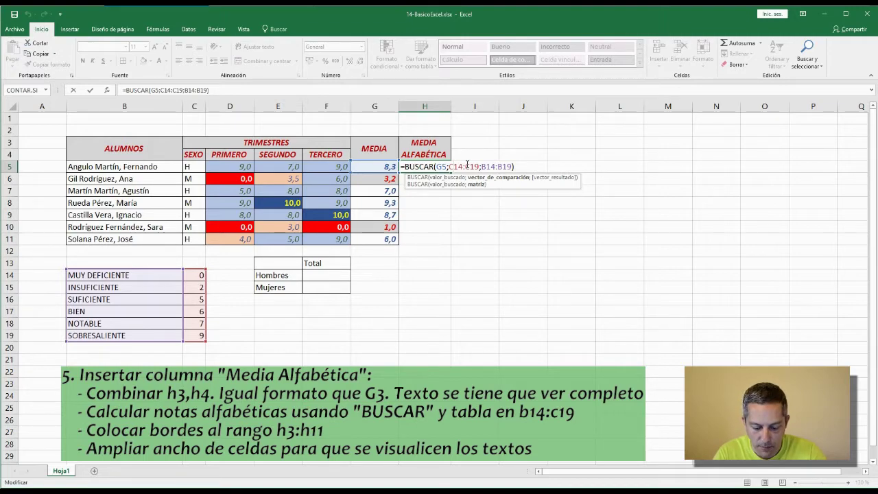
text($)
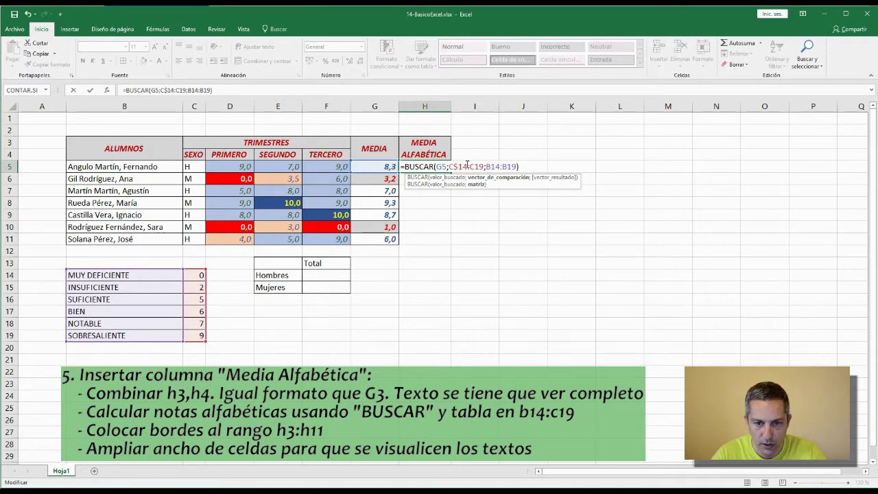
click(472, 167)
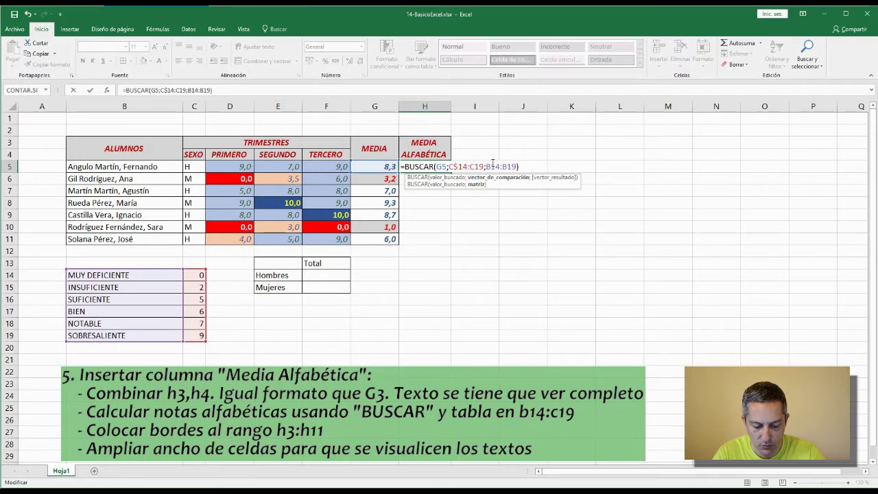
text($)
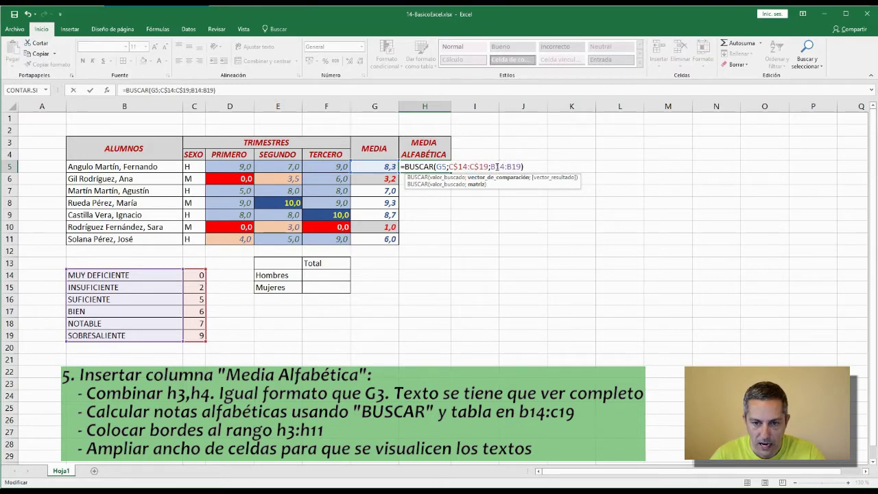
click(497, 167)
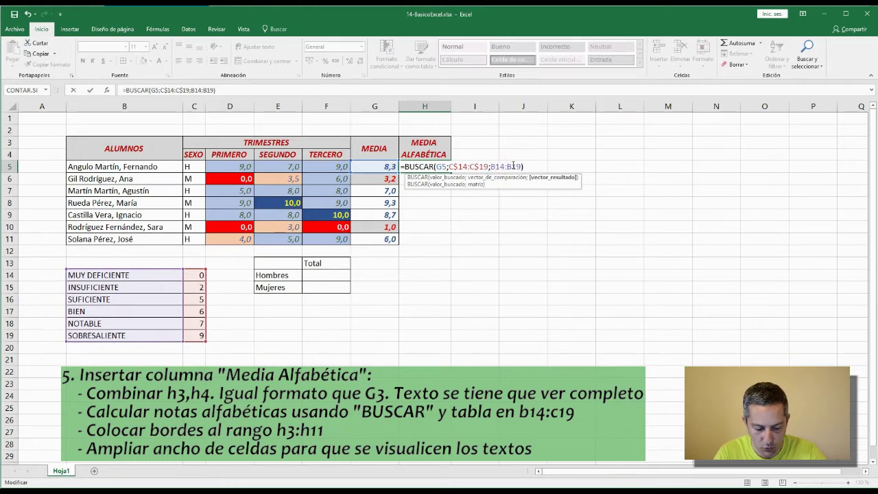
text($)
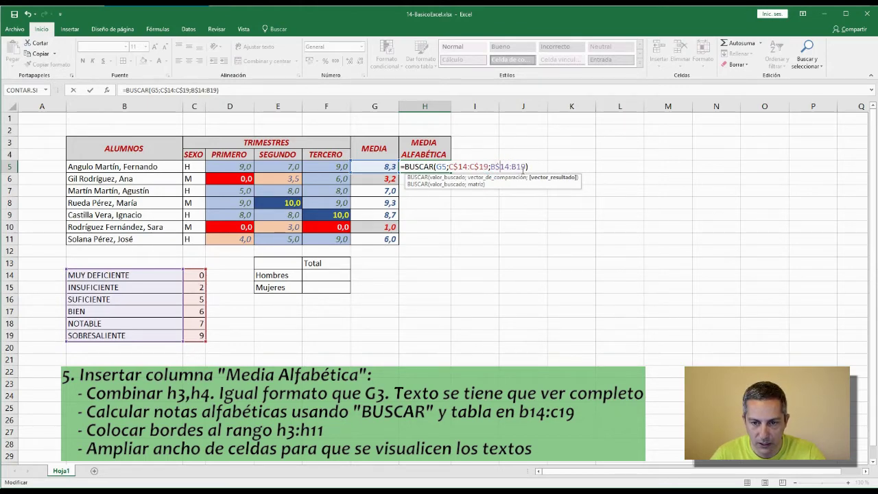
click(519, 167)
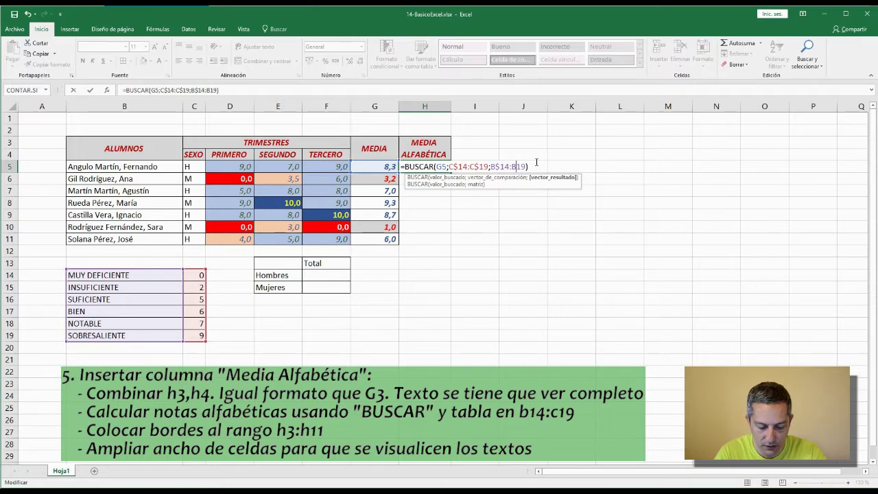
text($)
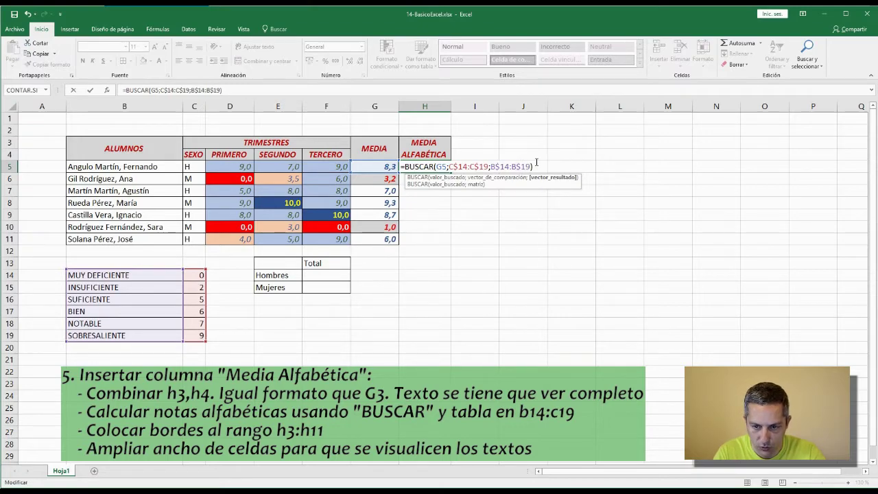
key(Return)
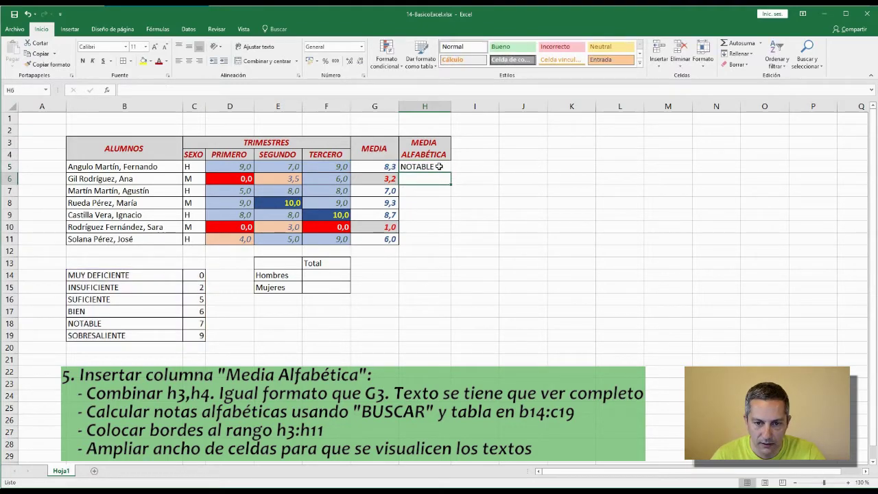
- Fill the BUSCAR formula from H5 down to H11 and check the copied formula in H11
click(439, 167)
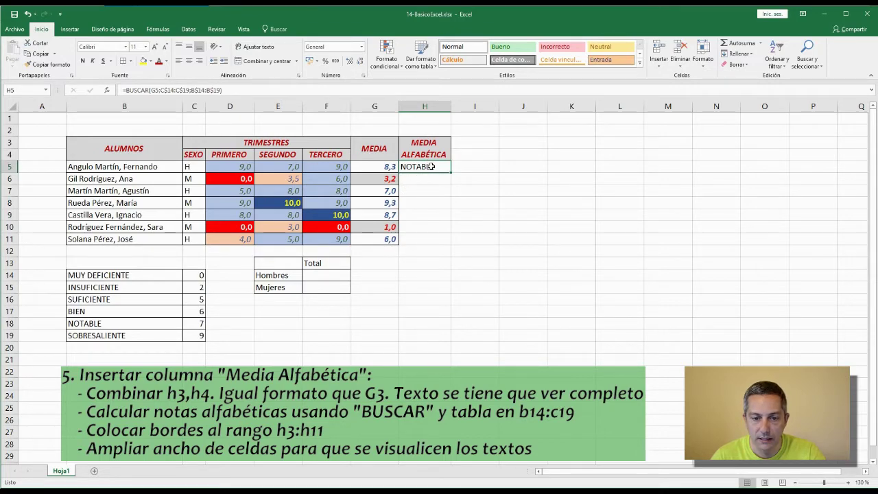
drag(453, 174, 452, 245)
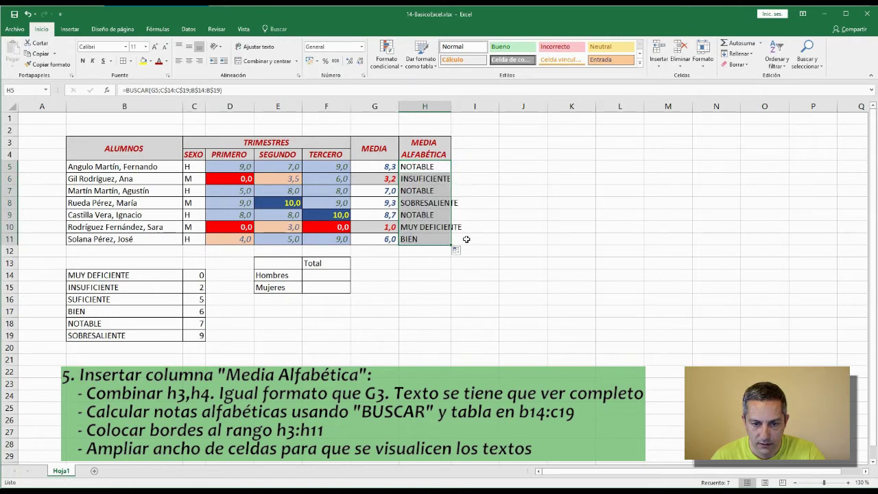
click(428, 235)
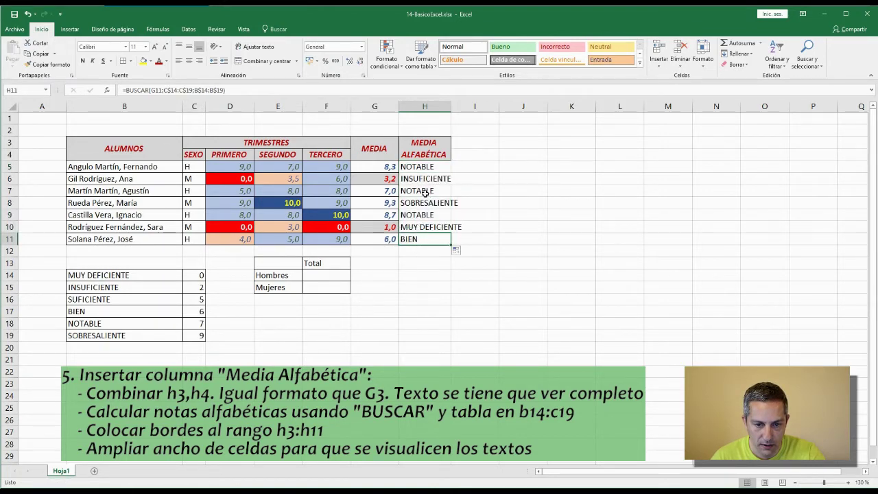
double_click(418, 238)
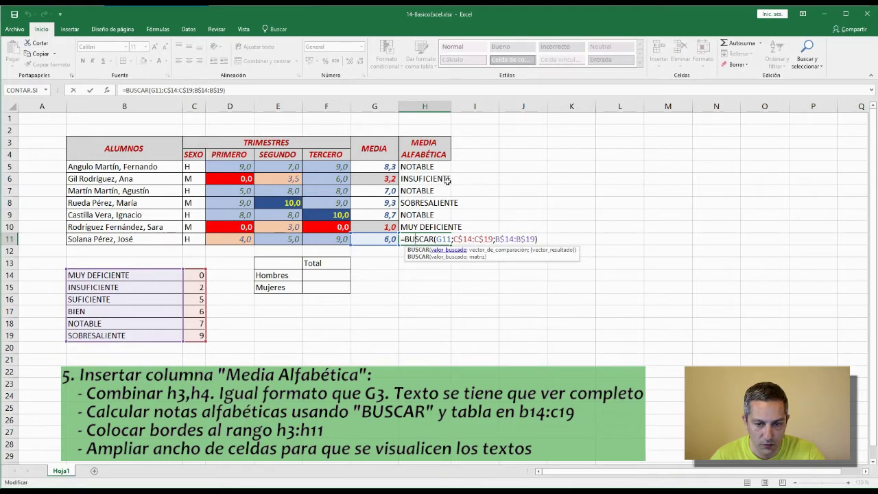
- Widen column H until the longest alphabetical grade fits inside its cell
click(442, 107)
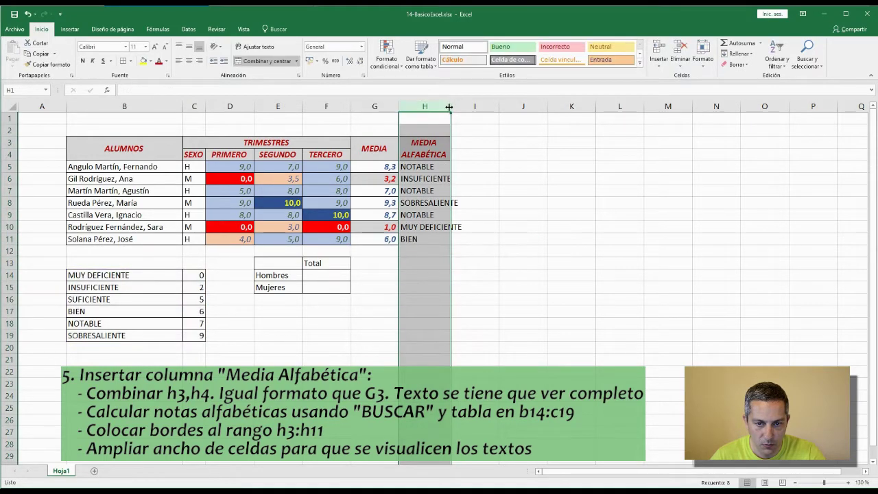
drag(450, 108, 466, 110)
drag(467, 111, 466, 111)
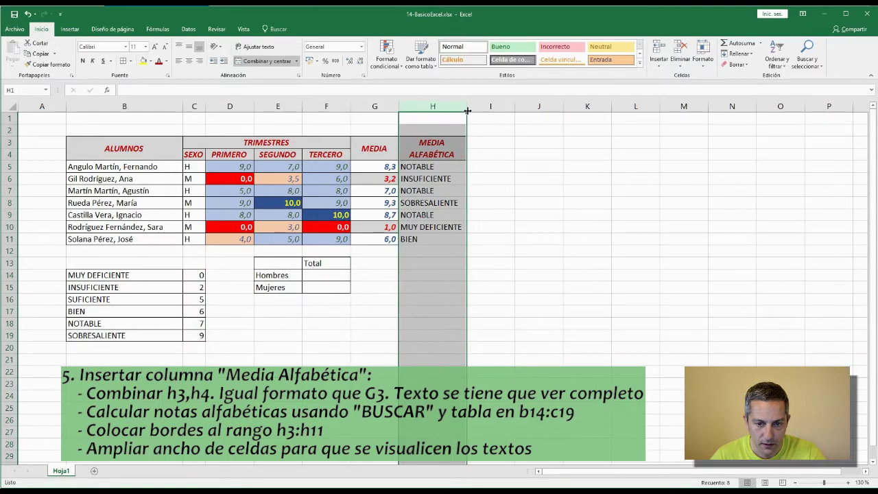
click(502, 236)
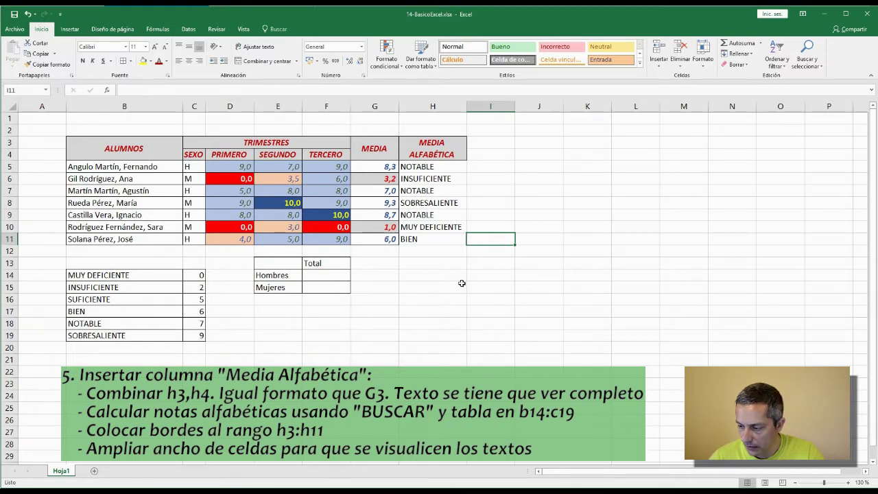
- Add borders to the MEDIA ALFABÉTICA range H3:H11
drag(429, 167, 429, 240)
drag(429, 138, 432, 241)
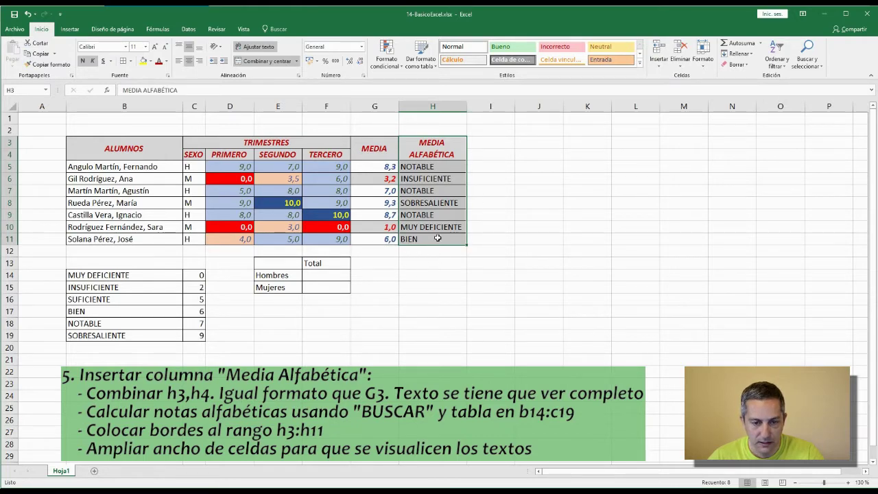
click(433, 267)
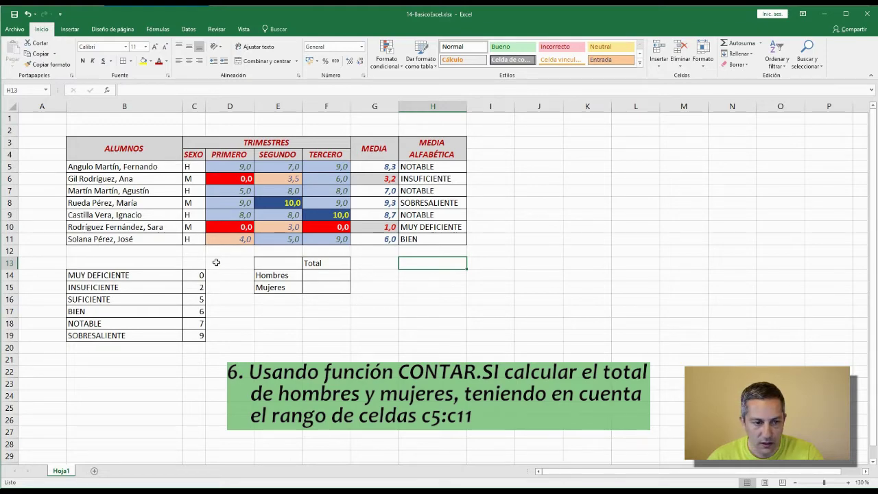
- Count the men in the Hombres total cell F14 with the formula =CONTAR.SI(C5:C11;"H")
click(197, 166)
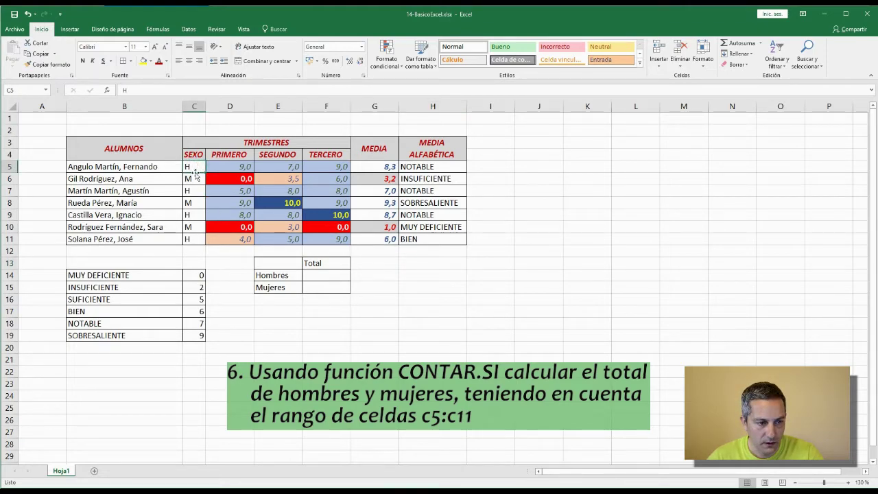
click(190, 238)
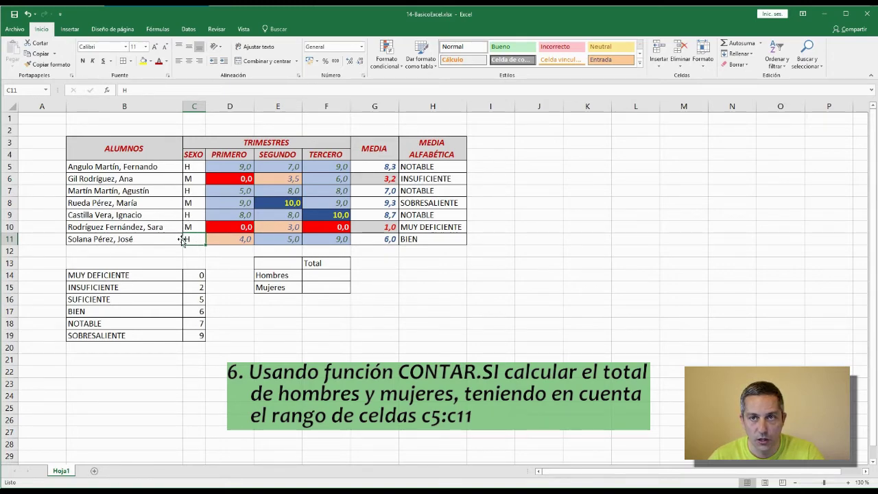
click(326, 274)
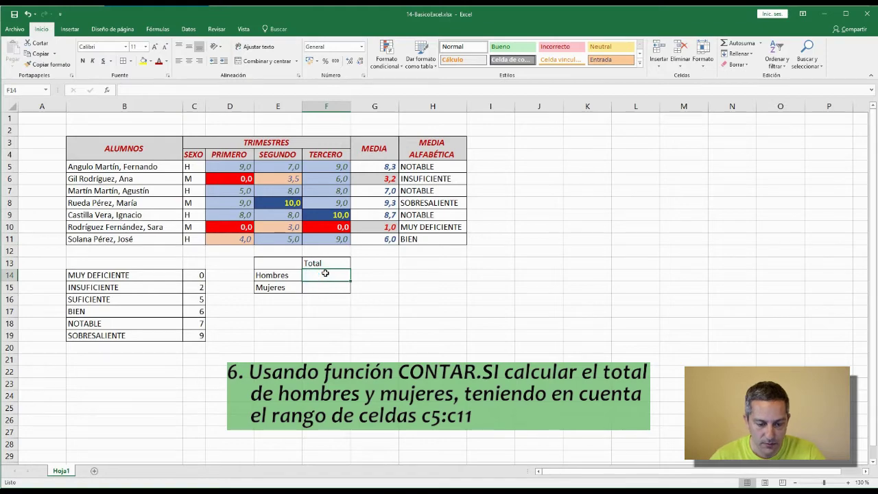
double_click(325, 273)
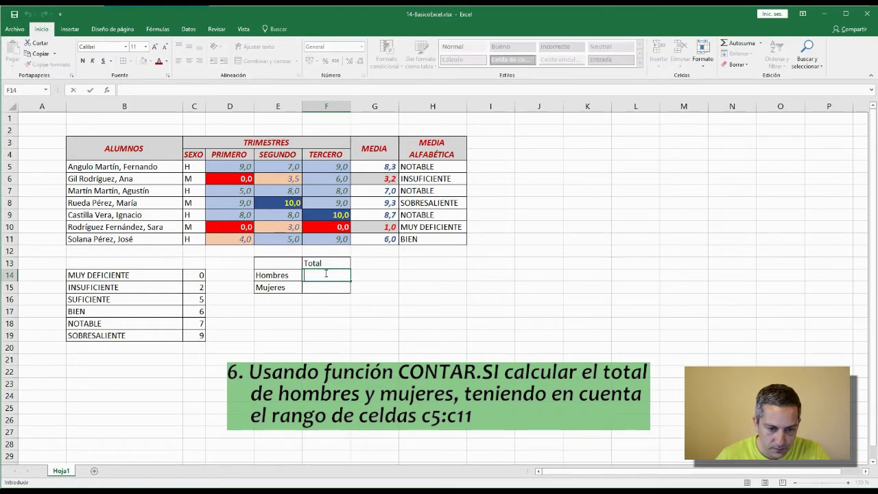
text(=)
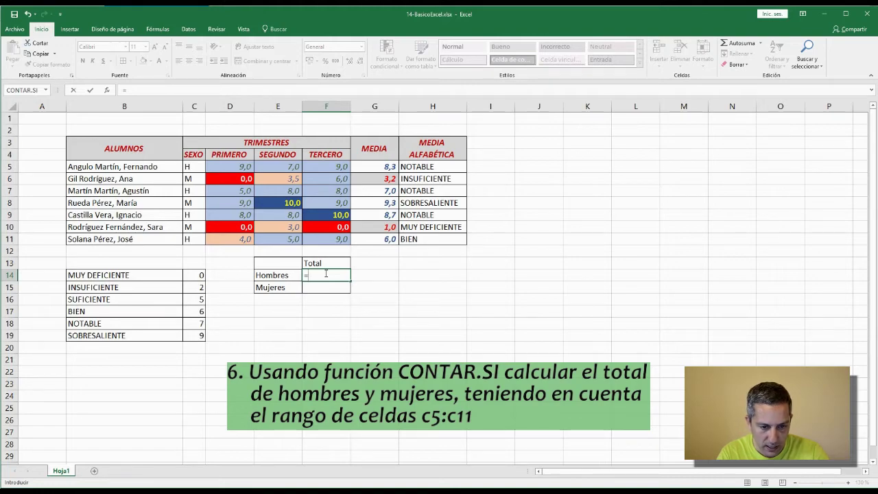
text(CON)
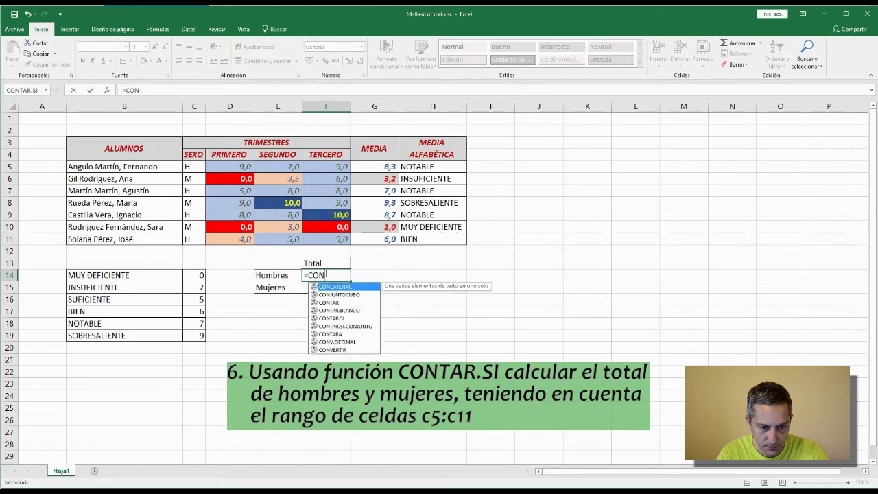
text(TAR.SI()
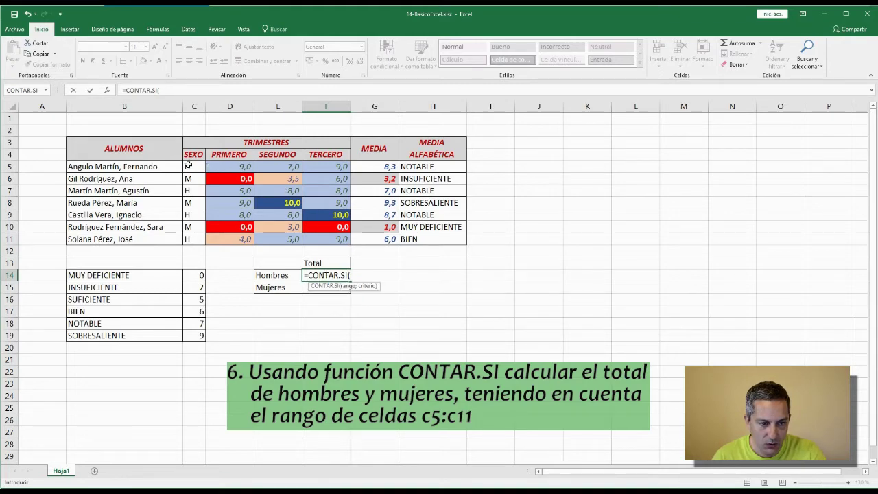
drag(188, 166, 192, 238)
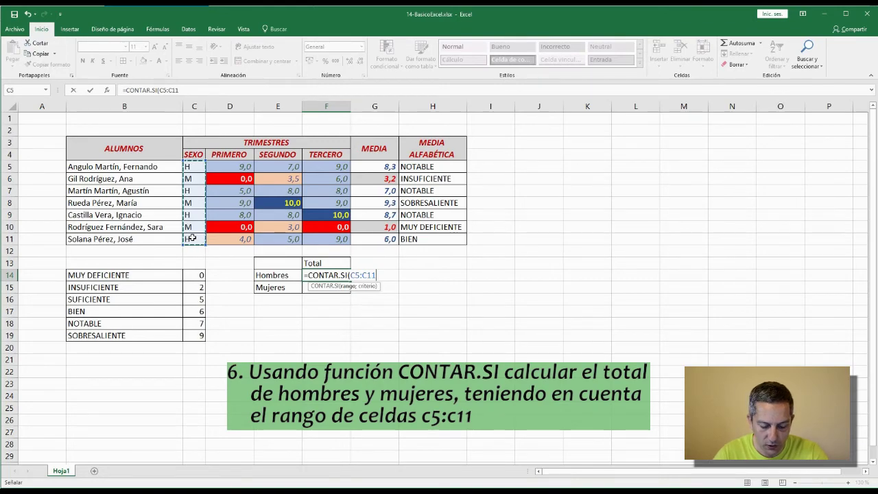
text(;"h)
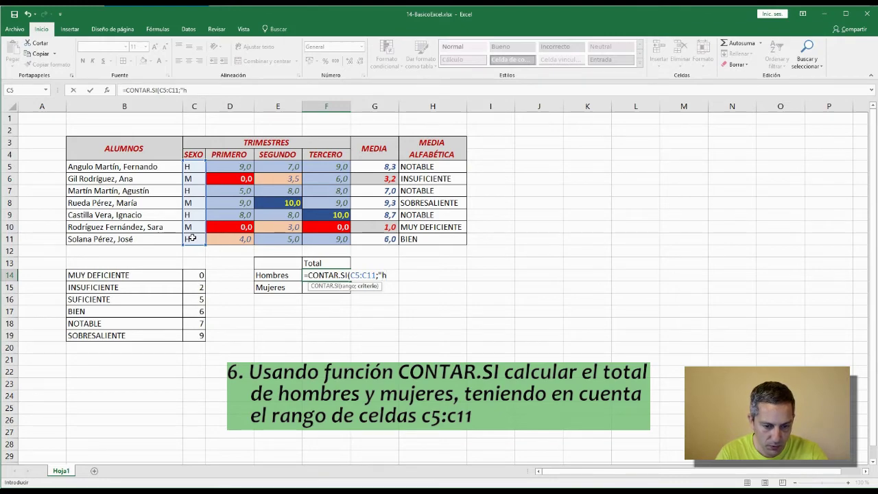
text(H)
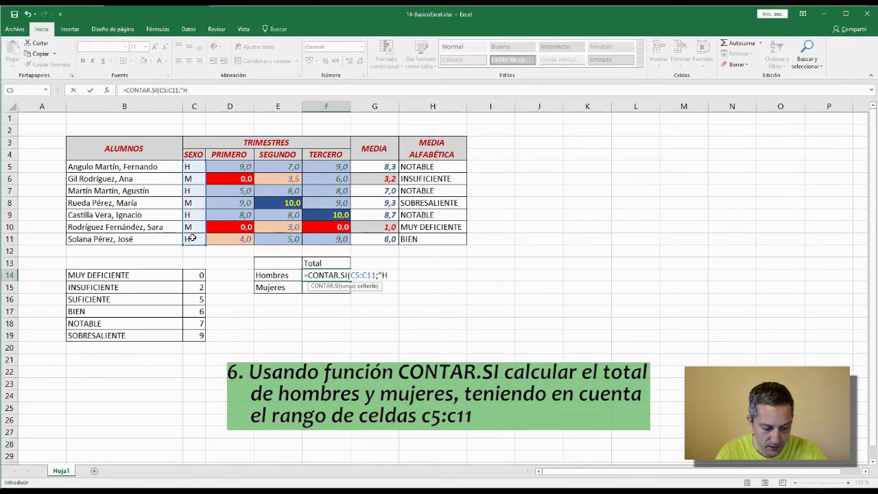
text("))
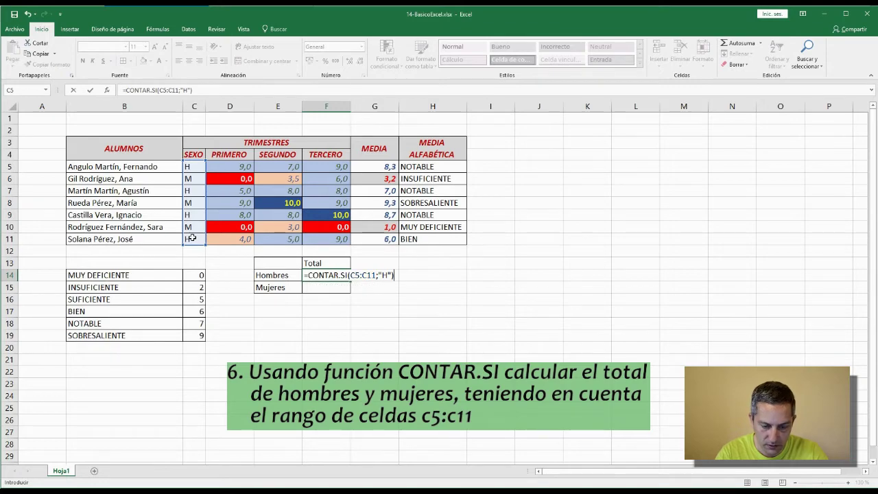
key(Return)
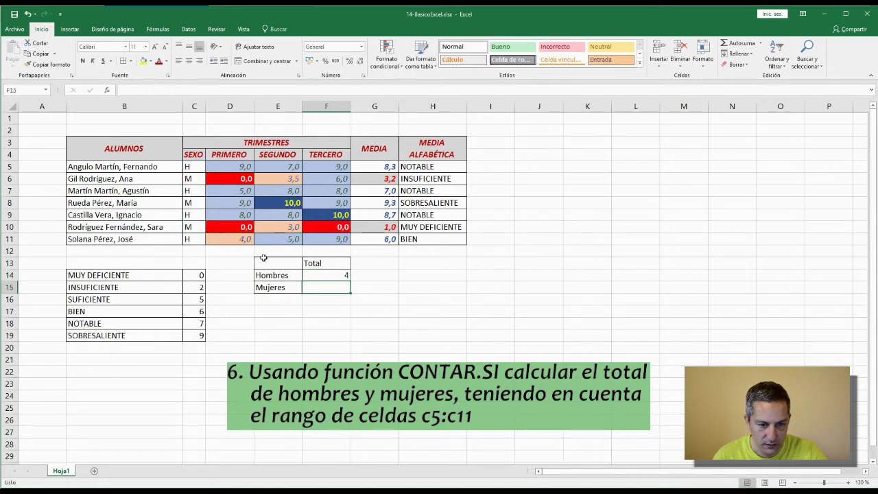
- Count the women in the Mujeres total cell F15 with the formula =CONTAR.SI(C5:C11;"M")
double_click(325, 285)
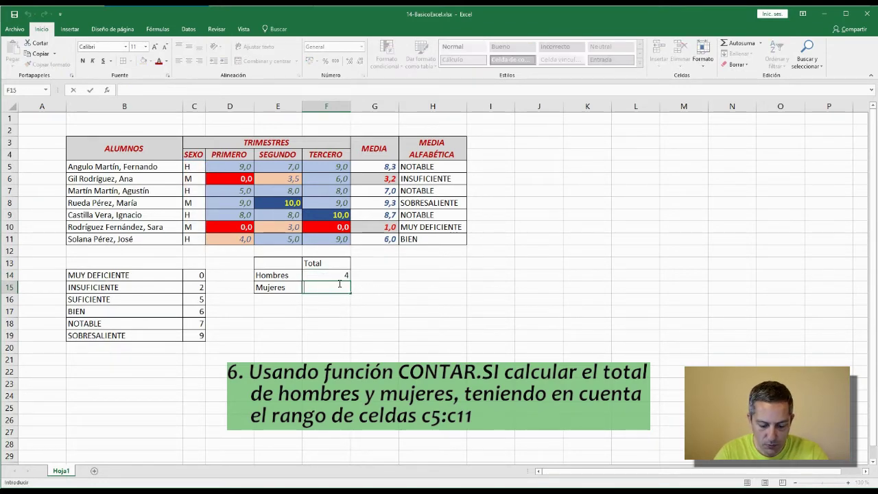
text(=CONTAR.CI)
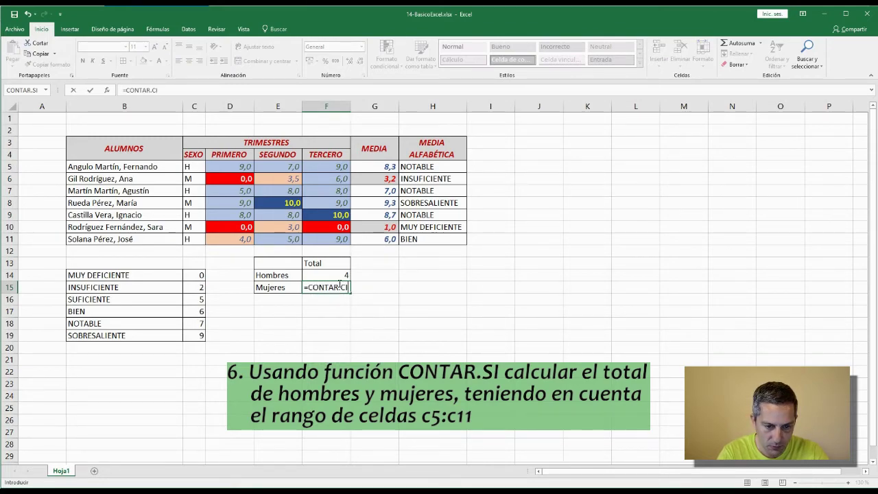
key(BackSpace)
key(BackSpace)
text(SI)
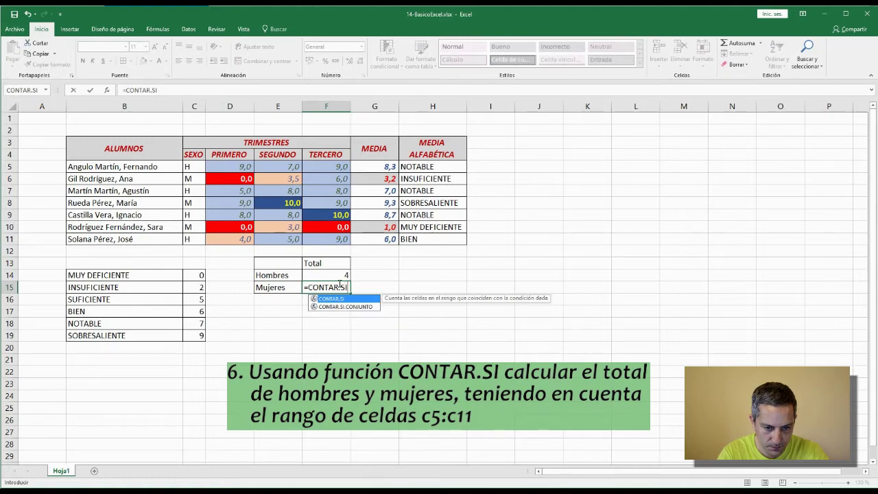
text(()
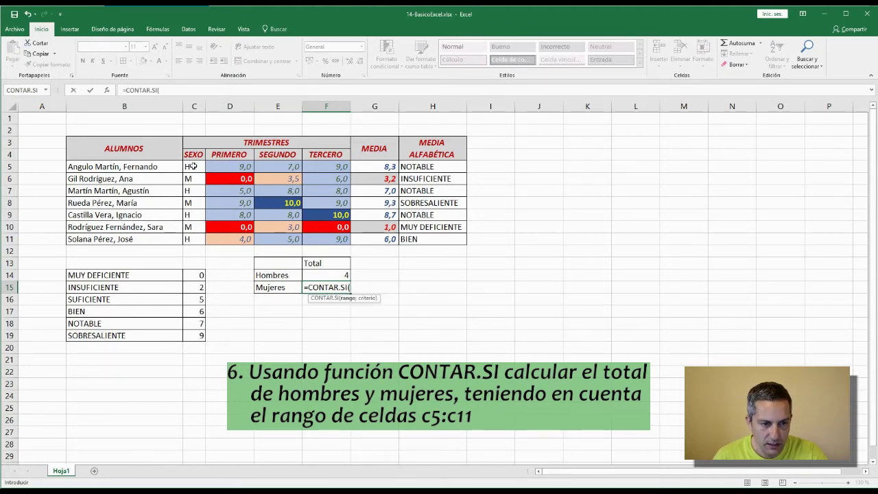
drag(191, 166, 206, 240)
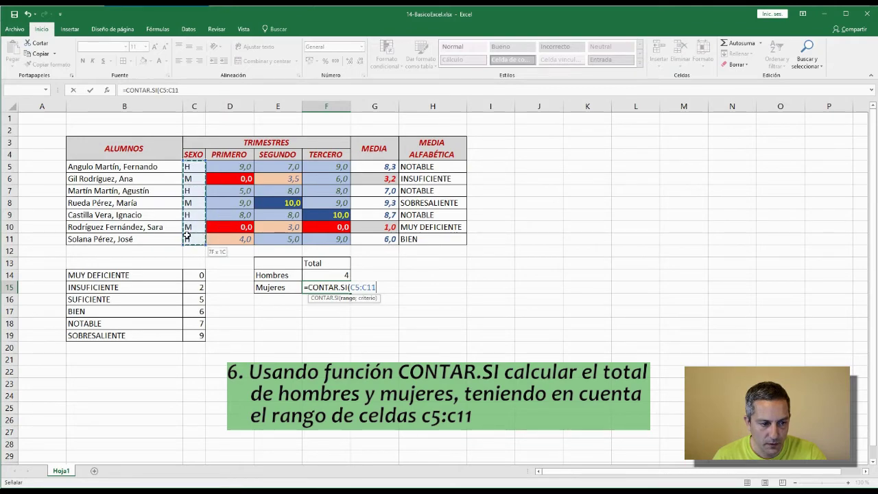
text(;)
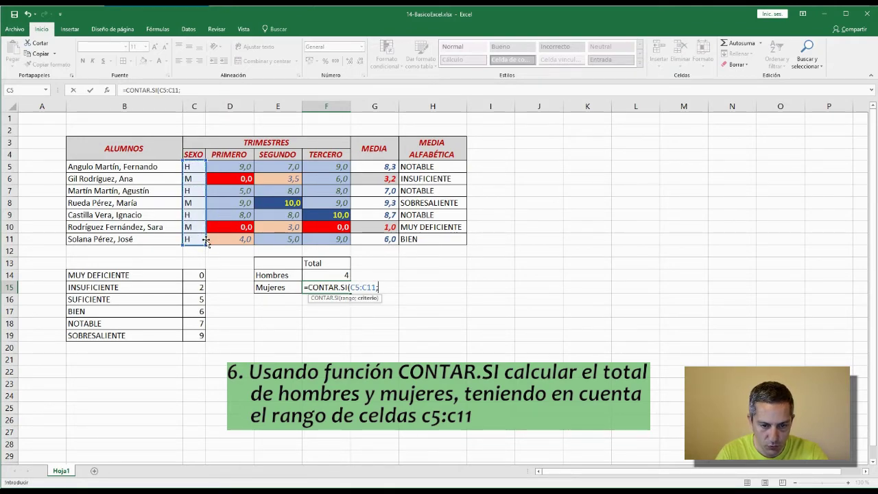
text(")
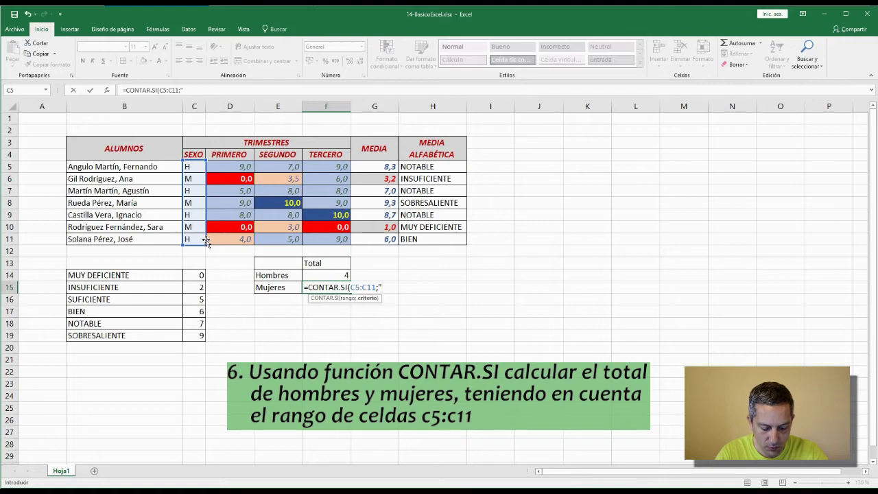
text(m)
key(BackSpace)
text(M)
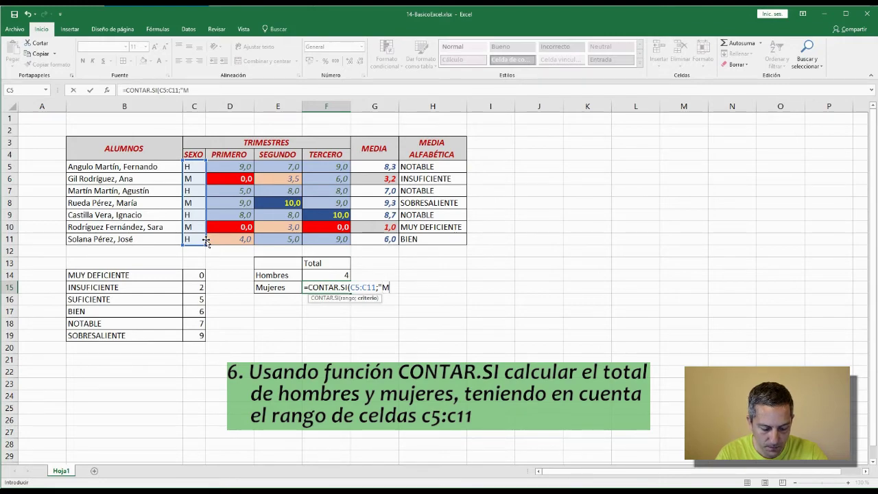
text("))
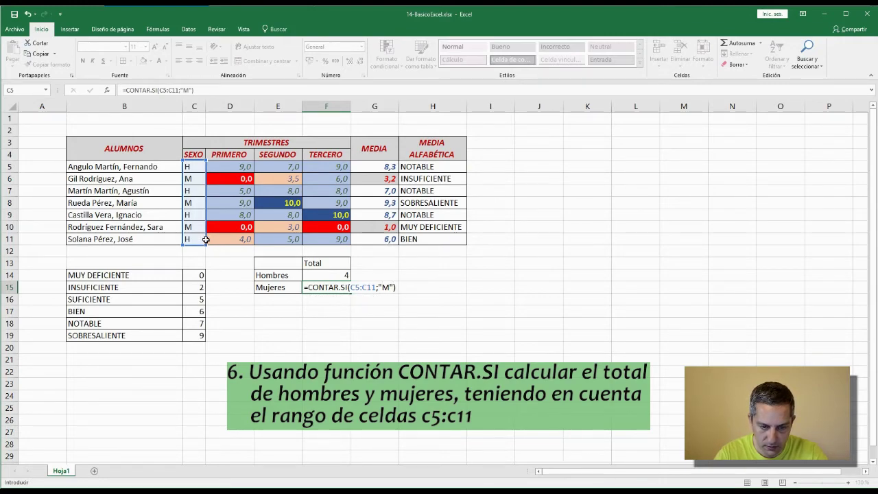
key(Return)
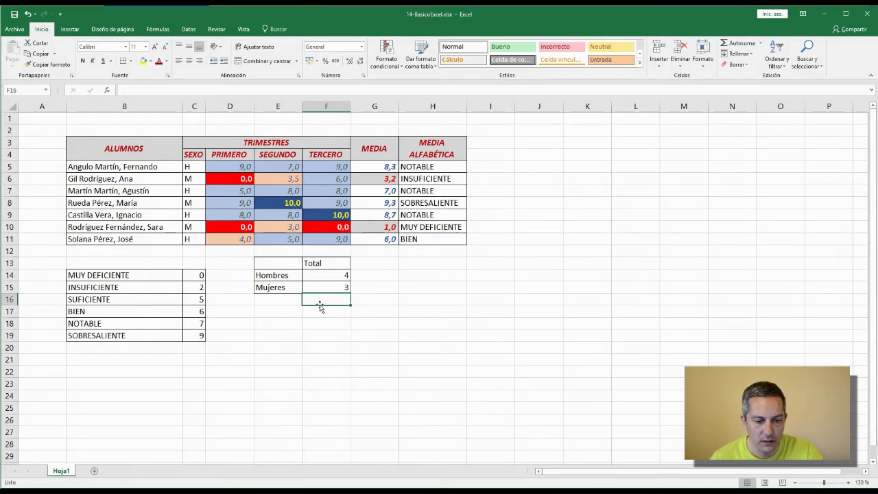
click(432, 300)
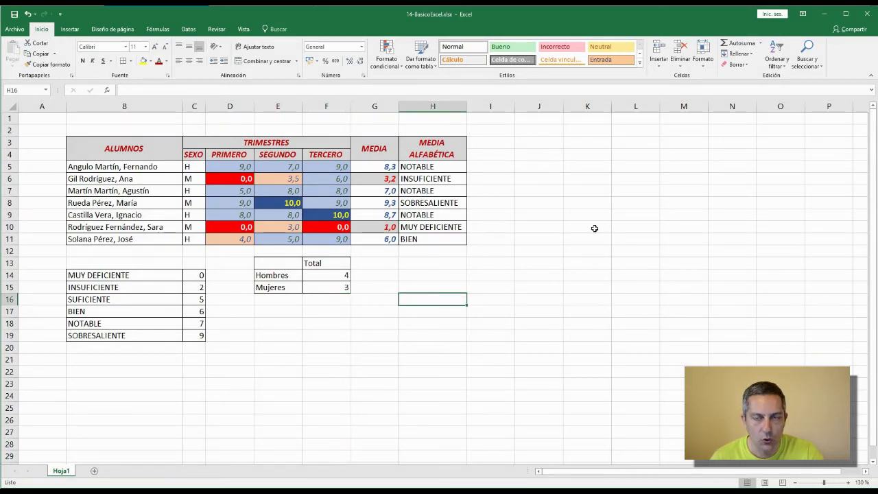